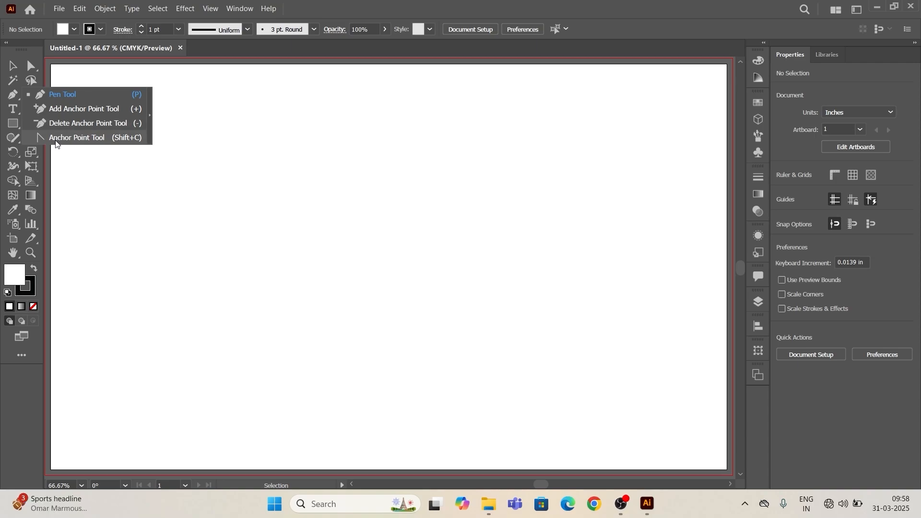
{"action": "left_click", "coordinate": [95, 165]}
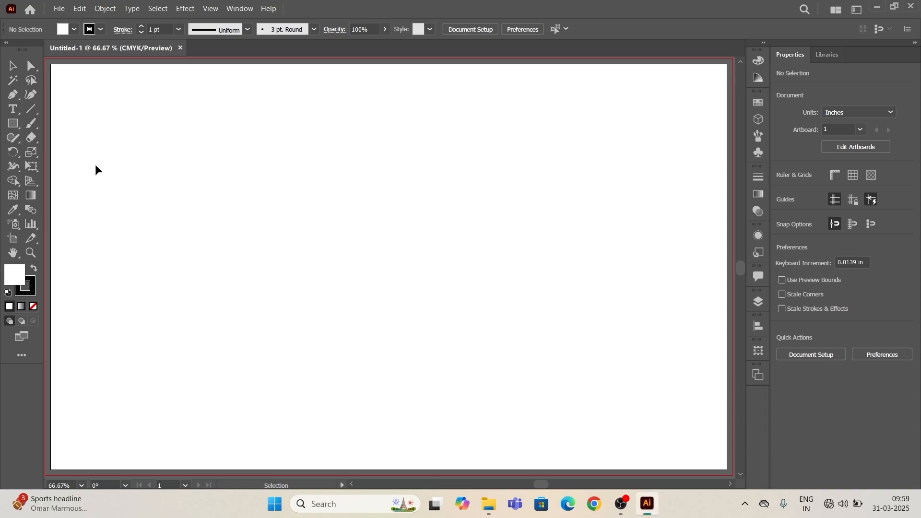
{"action": "left_click", "coordinate": [32, 96]}
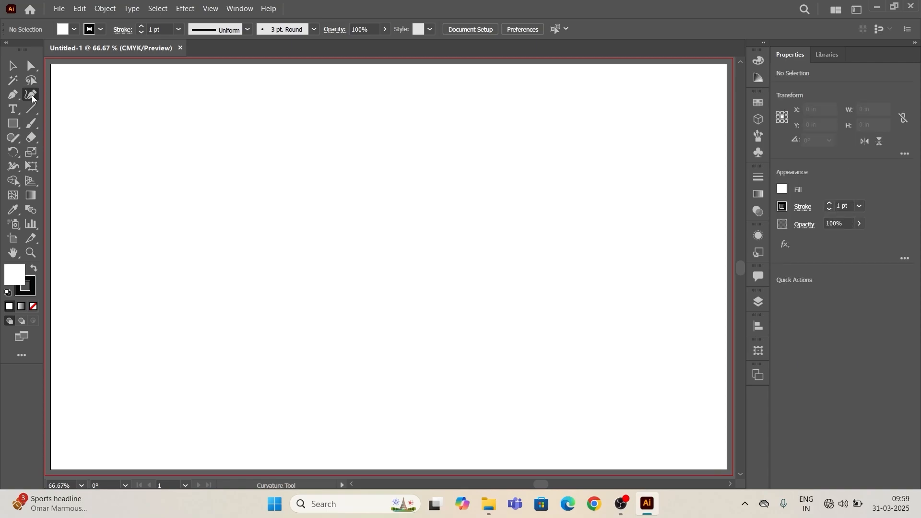
{"action": "left_click", "coordinate": [10, 92]}
{"action": "left_click", "coordinate": [16, 94]}
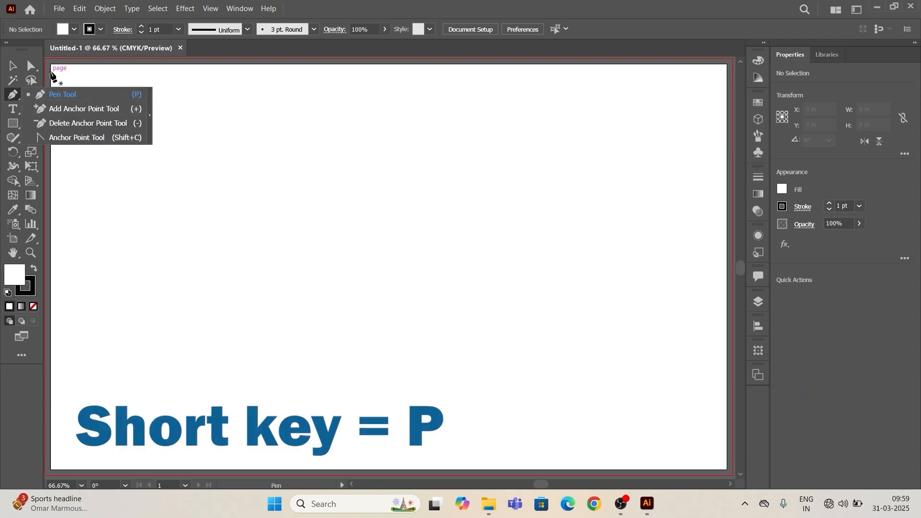
{"action": "key", "text": "v"}
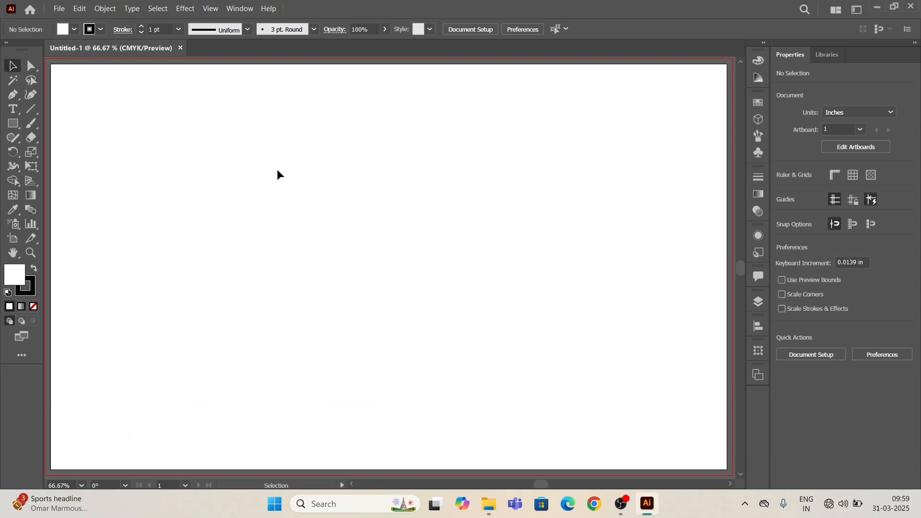
- Draw a closed right-angled triangle about 5.03 in wide and 5.18 in high in the artboard's upper-left area with the Pen tool
{"action": "key", "text": "p"}
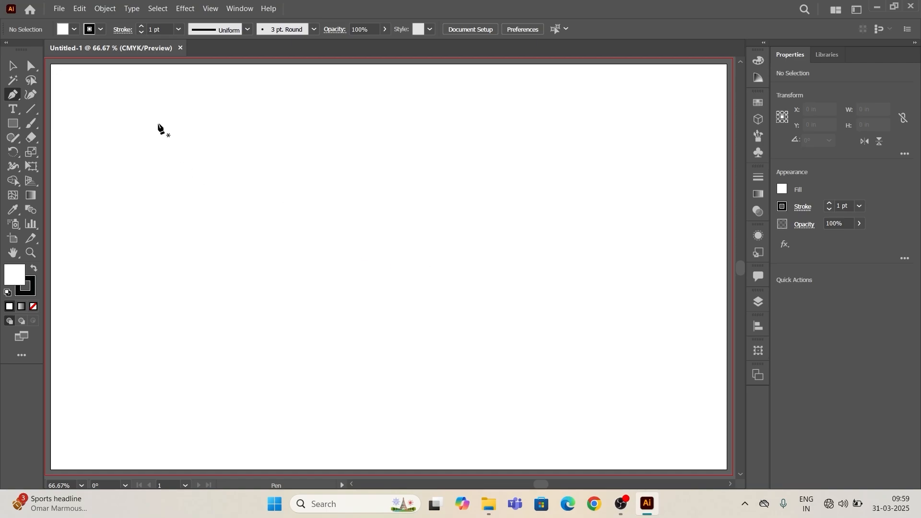
{"action": "left_click", "coordinate": [140, 88]}
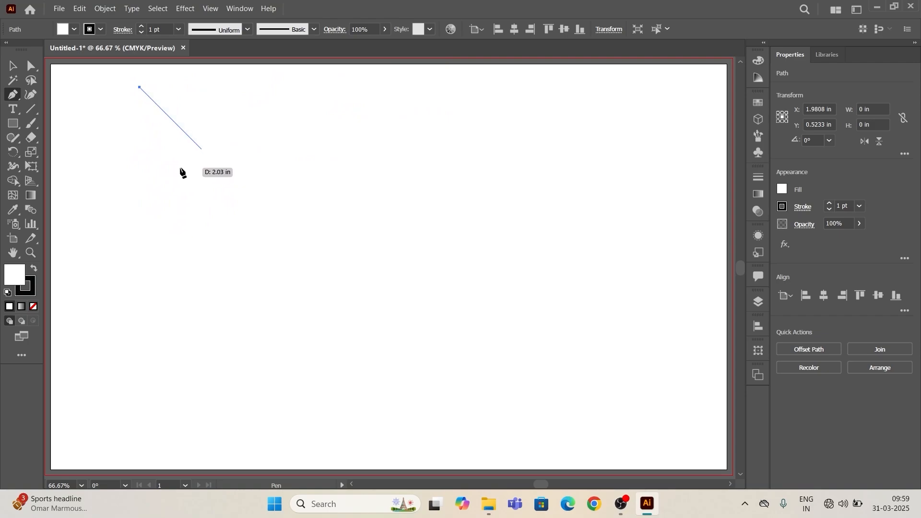
{"action": "key", "text": "shift"}
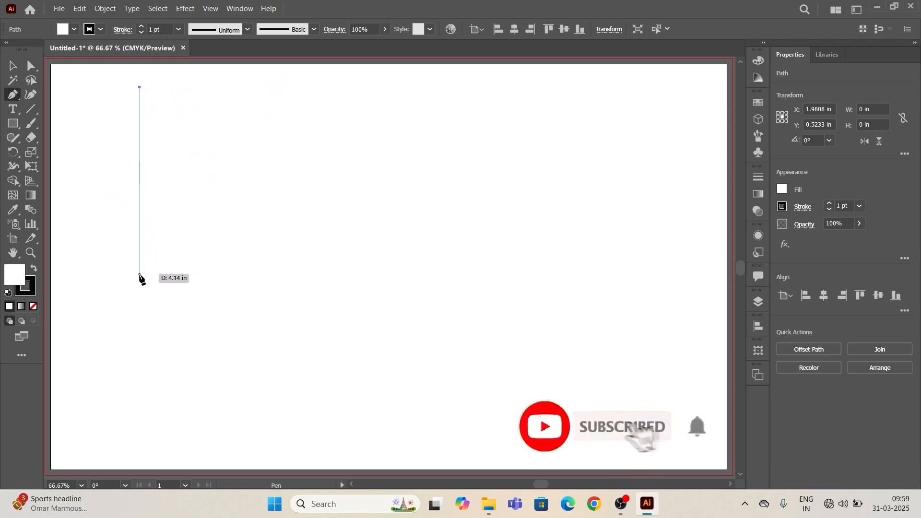
{"action": "left_click", "coordinate": [142, 321]}
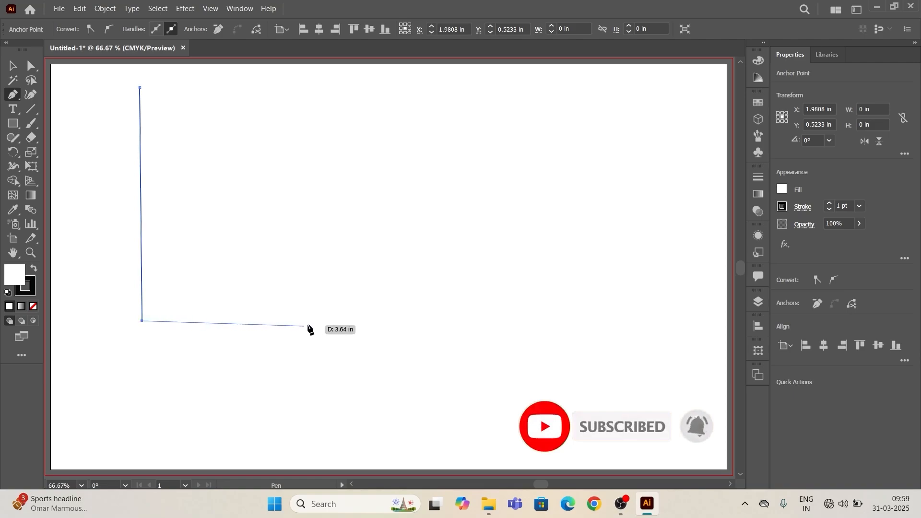
{"action": "left_click", "coordinate": [367, 316]}
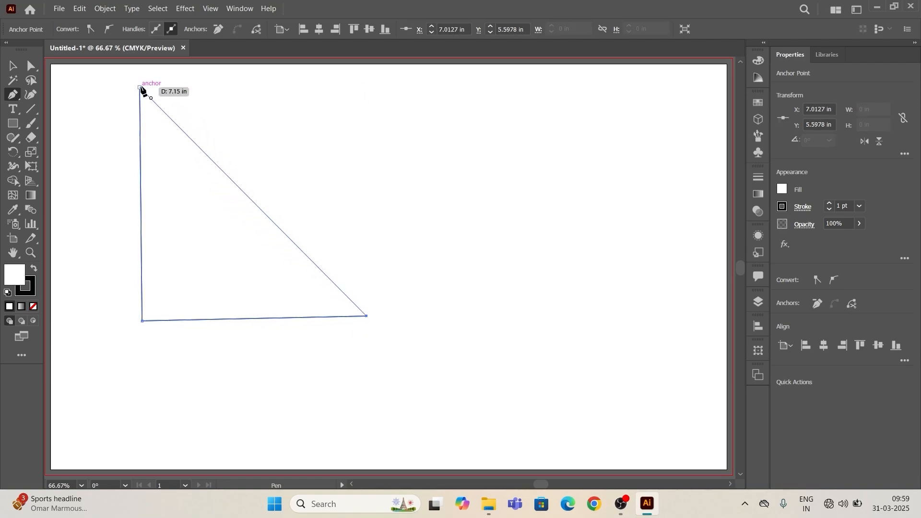
{"action": "left_click", "coordinate": [140, 87]}
- Select the triangle and fill it with the red swatch
{"action": "left_click", "coordinate": [14, 69]}
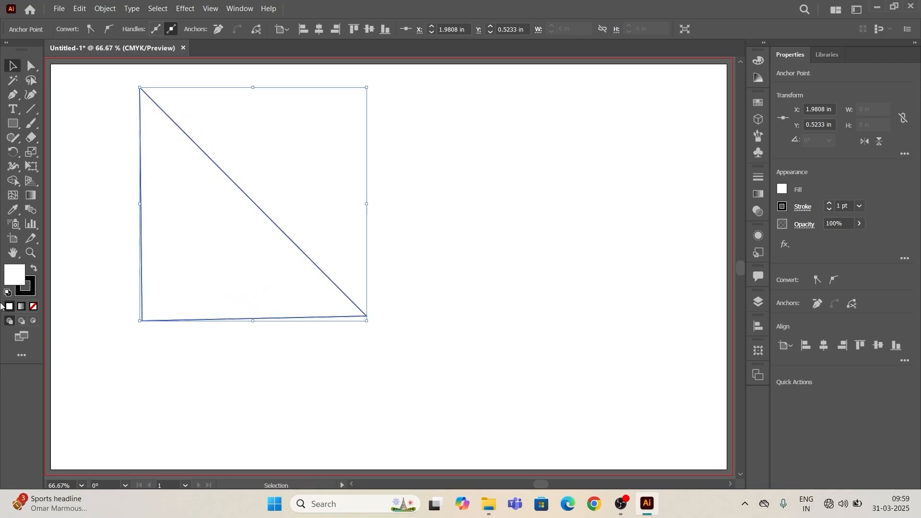
{"action": "left_click_drag", "start_coordinate": [80, 128], "coordinate": [206, 197]}
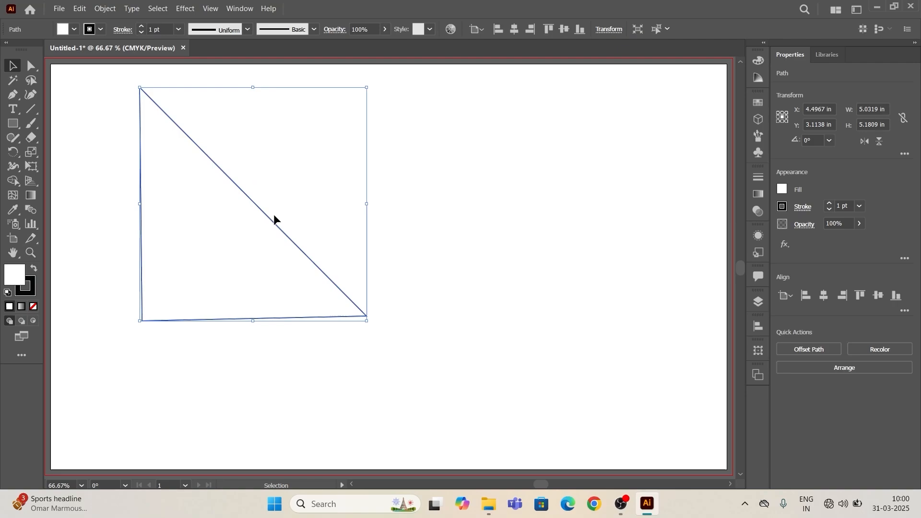
{"action": "left_click", "coordinate": [74, 29]}
{"action": "left_click", "coordinate": [42, 50]}
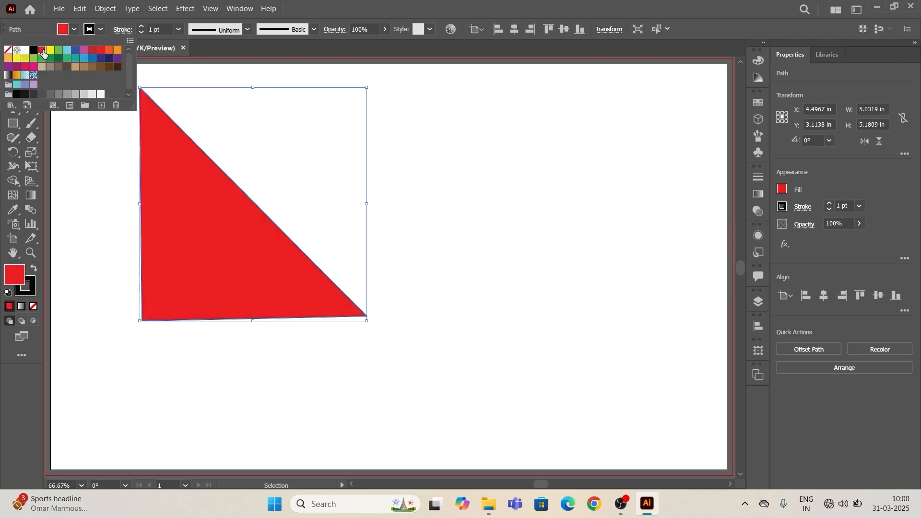
{"action": "left_click", "coordinate": [479, 172]}
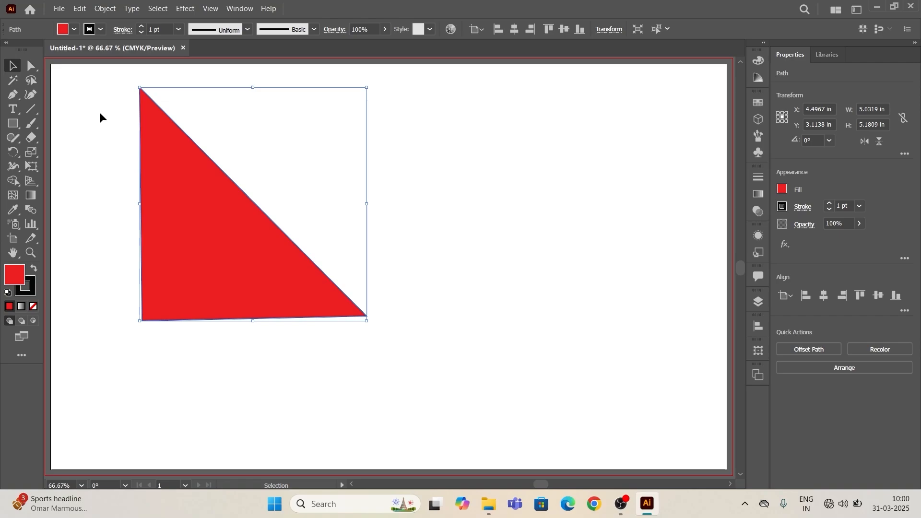
- Remove the stroke from the red triangle and deselect it
{"action": "left_click_drag", "start_coordinate": [110, 69], "coordinate": [425, 344]}
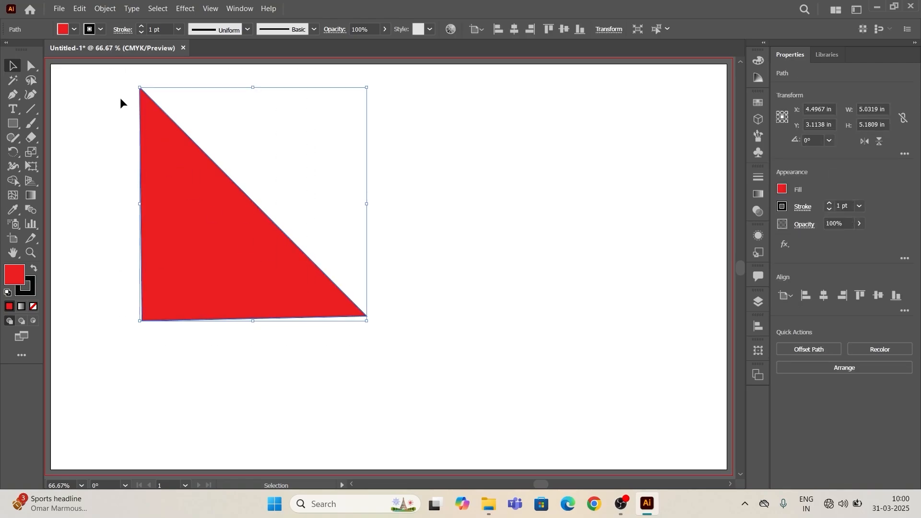
{"action": "left_click", "coordinate": [141, 33]}
{"action": "left_click", "coordinate": [141, 33]}
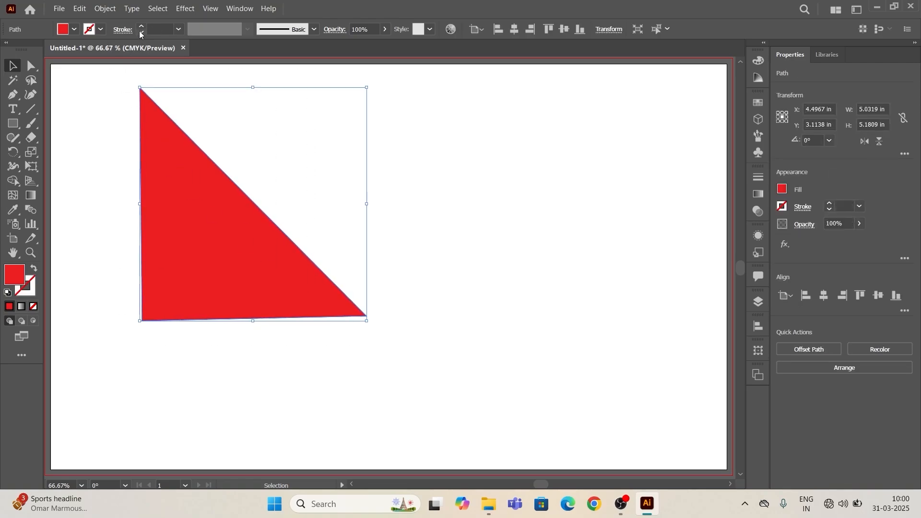
{"action": "left_click", "coordinate": [117, 84]}
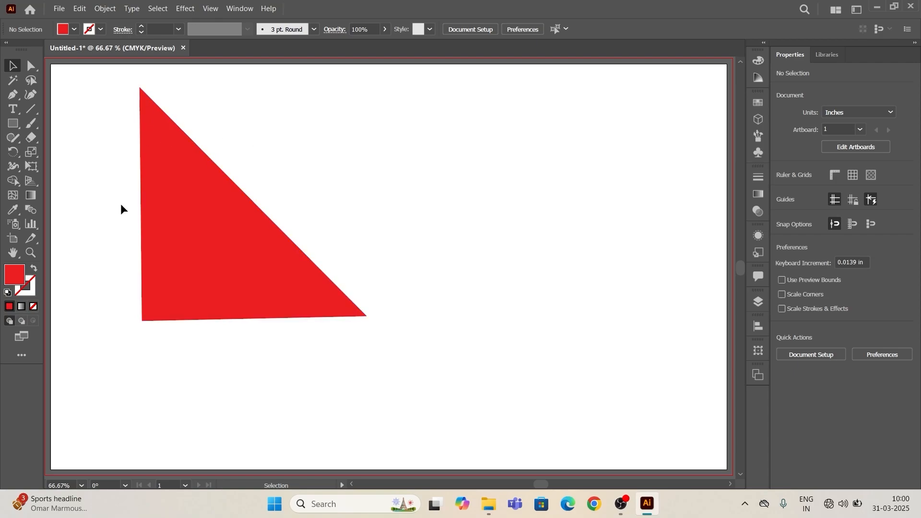
- Add two anchor points on the triangle's vertical edge just below its top corner using the Add Anchor Point tool
{"action": "scroll", "coordinate": [160, 223], "scroll_direction": "up", "scroll_amount": 4}
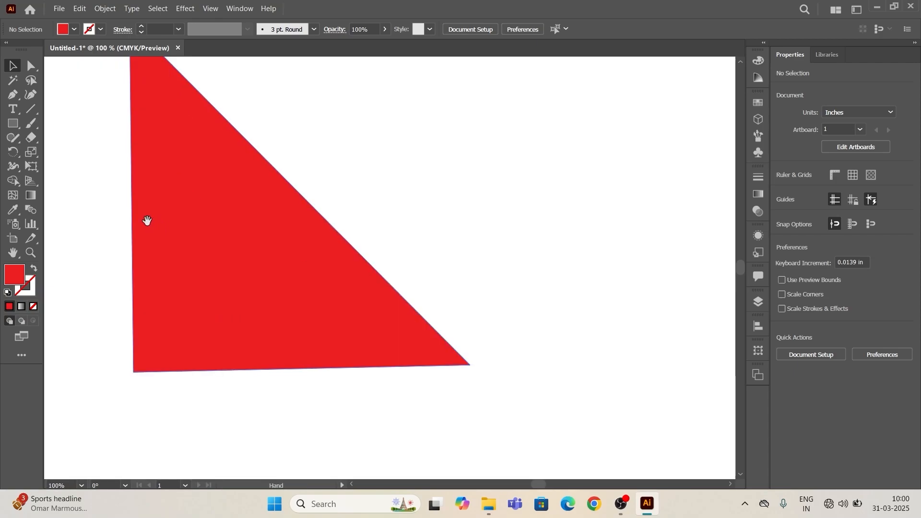
{"action": "key", "text": "ctrl+1"}
{"action": "key", "text": "p"}
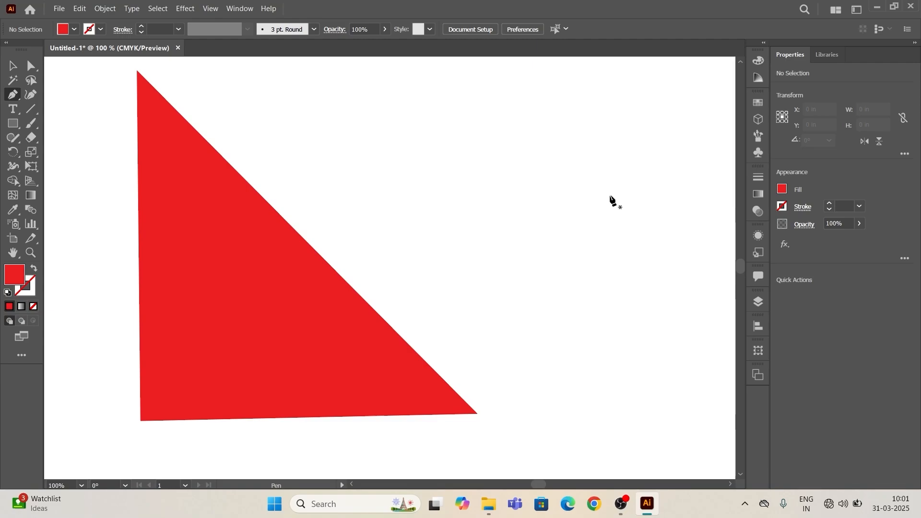
{"action": "left_click", "coordinate": [13, 98]}
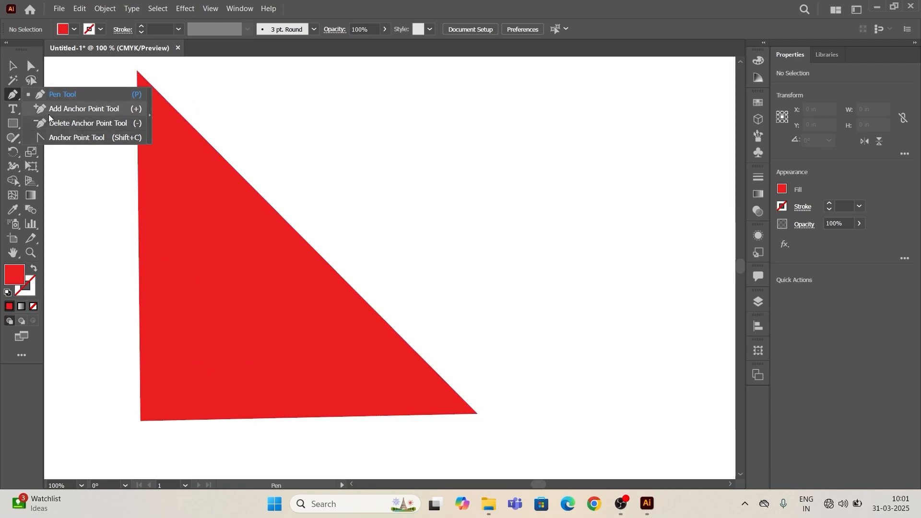
{"action": "left_click", "coordinate": [122, 108]}
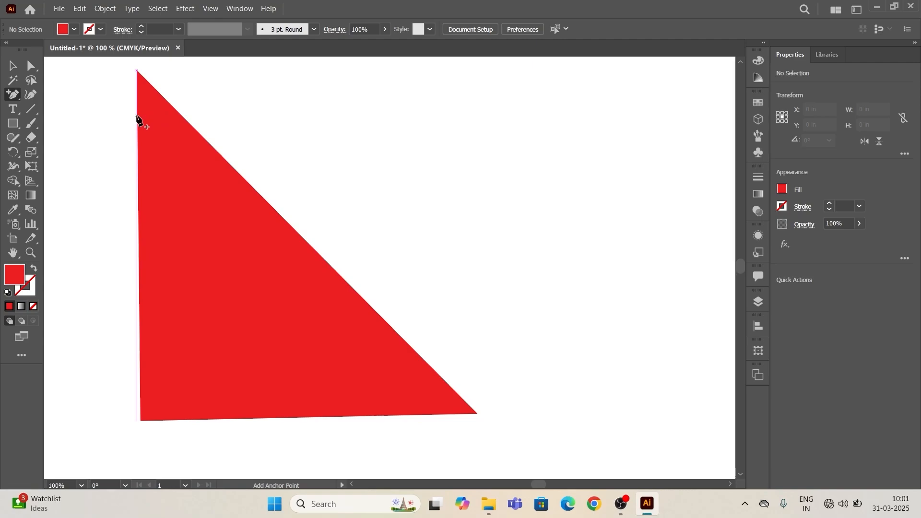
{"action": "scroll", "coordinate": [137, 117], "scroll_direction": "up", "scroll_amount": 10}
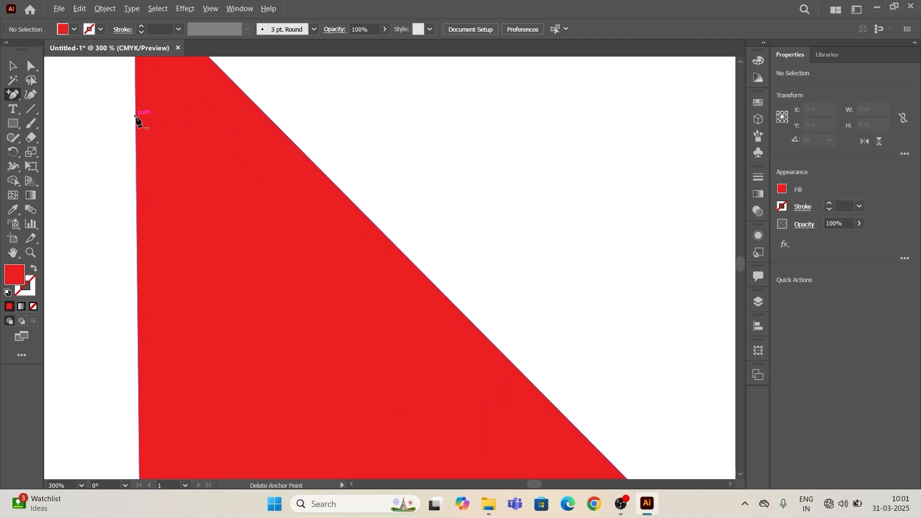
{"action": "scroll", "coordinate": [238, 220], "scroll_direction": "down", "scroll_amount": 5}
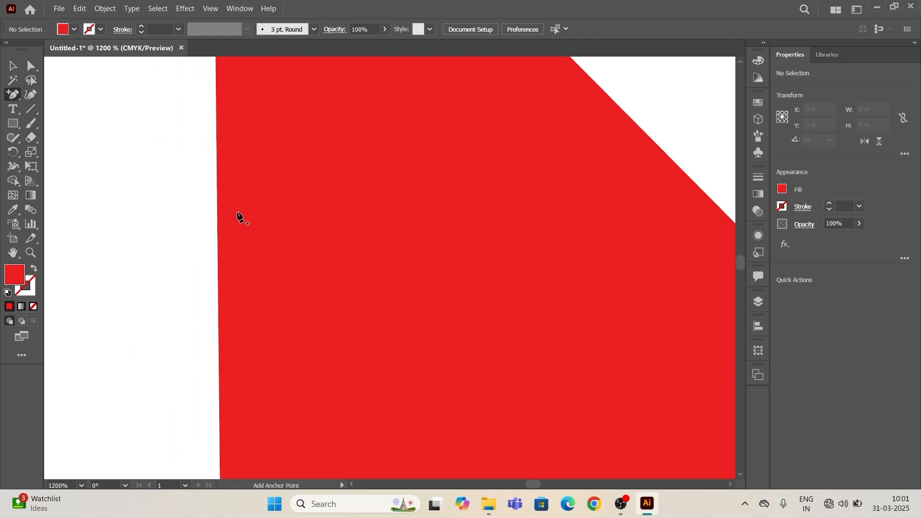
{"action": "left_click_drag", "start_coordinate": [312, 301], "coordinate": [290, 321]}
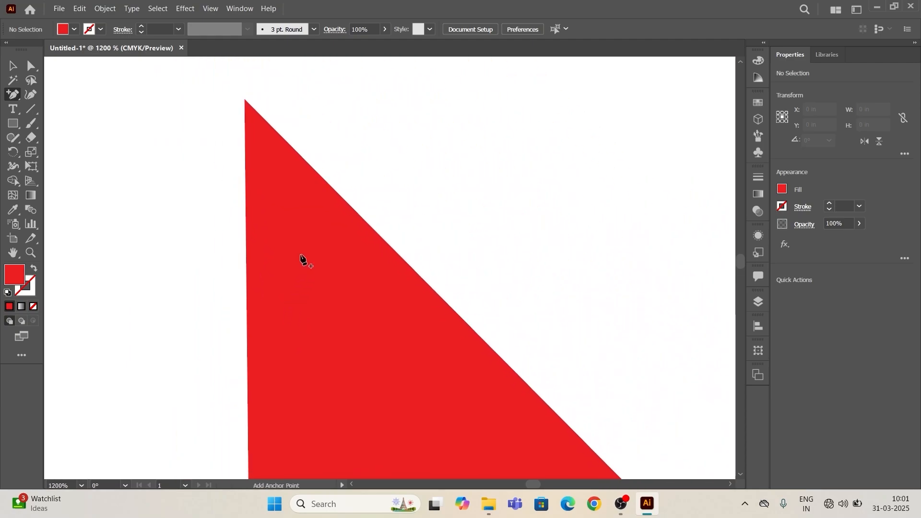
{"action": "left_click", "coordinate": [245, 211]}
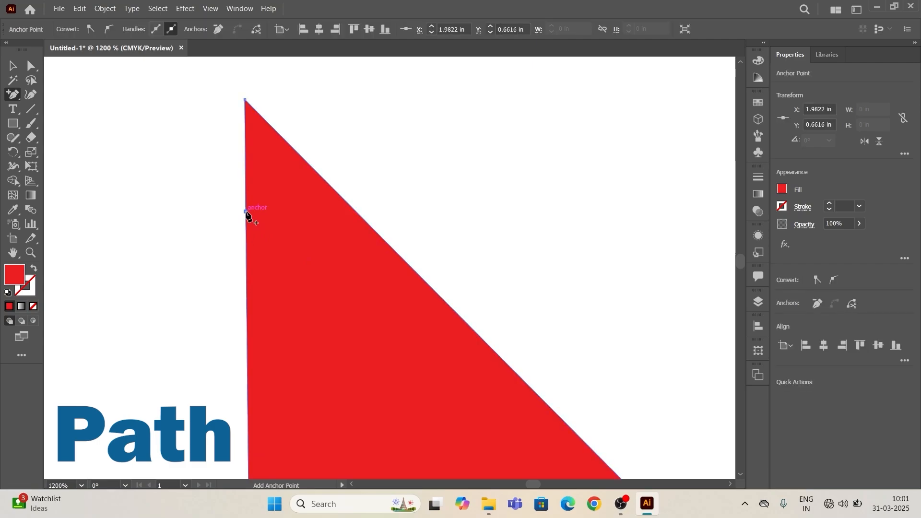
{"action": "left_click", "coordinate": [245, 148]}
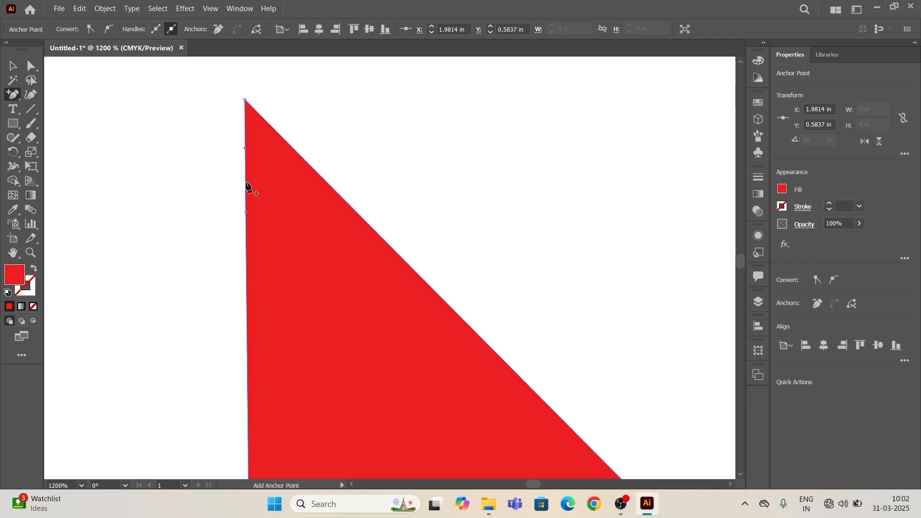
- Add an anchor point on the triangle's diagonal edge near its top corner
{"action": "left_click", "coordinate": [333, 278]}
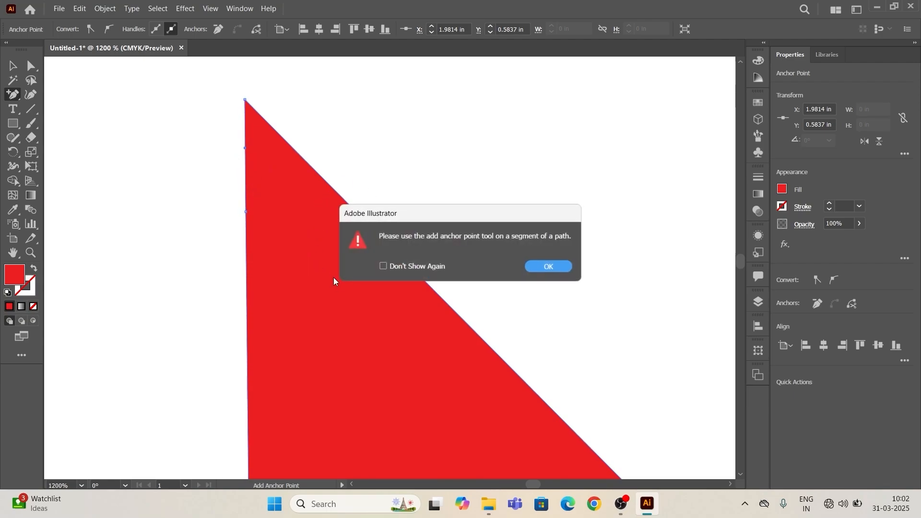
{"action": "left_click", "coordinate": [547, 267]}
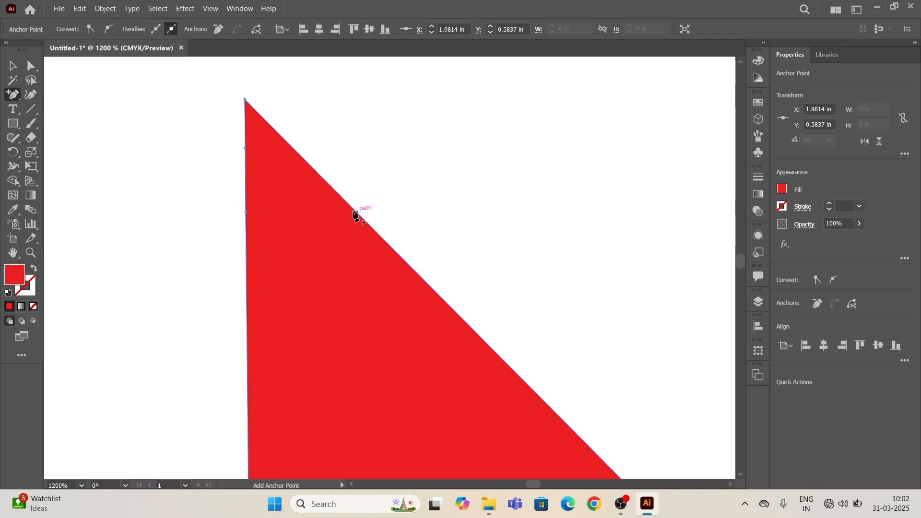
{"action": "left_click", "coordinate": [313, 168]}
- Add another anchor point on the triangle's vertical edge, below the two already placed near the top corner
{"action": "scroll", "coordinate": [401, 224], "scroll_direction": "down", "scroll_amount": 3}
{"action": "key", "text": "space"}
{"action": "left_click_drag", "start_coordinate": [382, 127], "coordinate": [191, 5]}
{"action": "left_click_drag", "start_coordinate": [322, 180], "coordinate": [469, 188]}
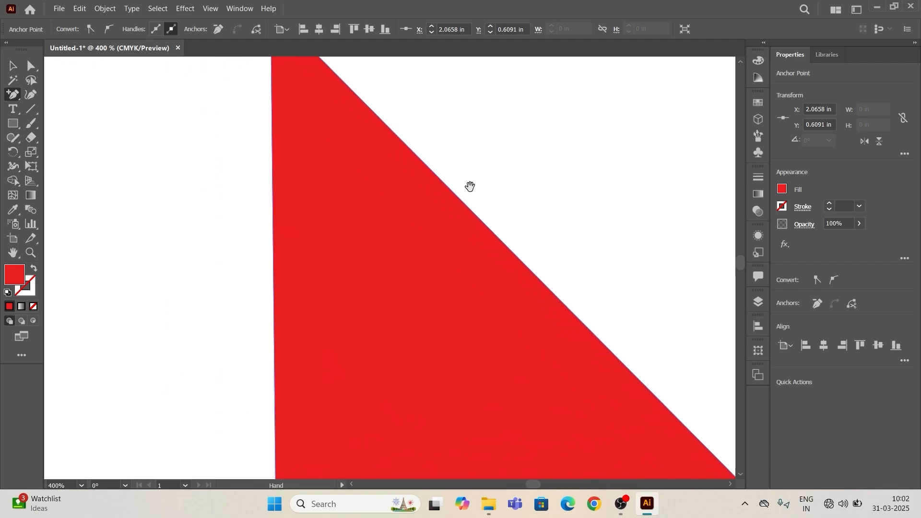
{"action": "left_click", "coordinate": [271, 183]}
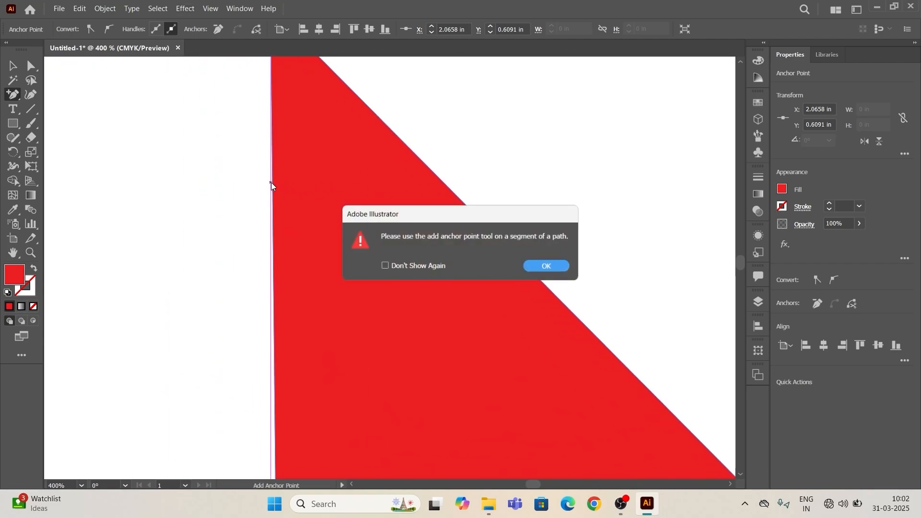
{"action": "left_click", "coordinate": [543, 267]}
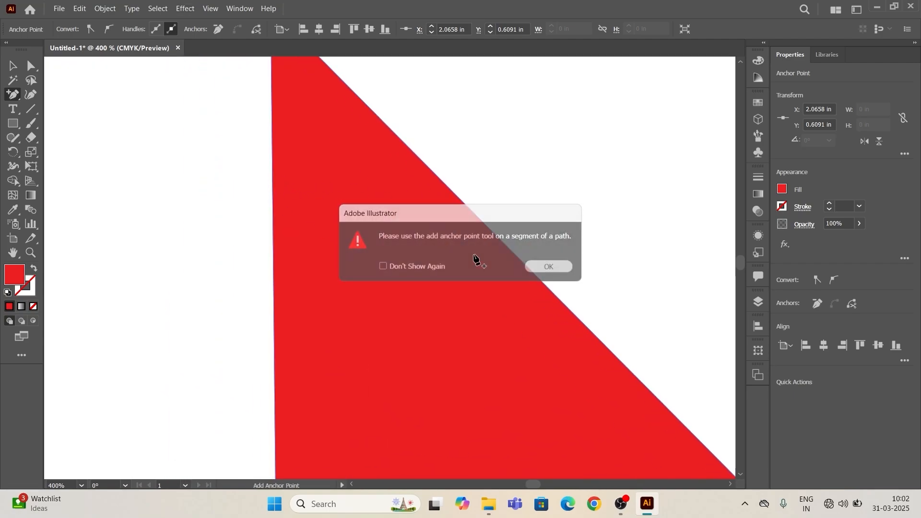
{"action": "left_click", "coordinate": [272, 187]}
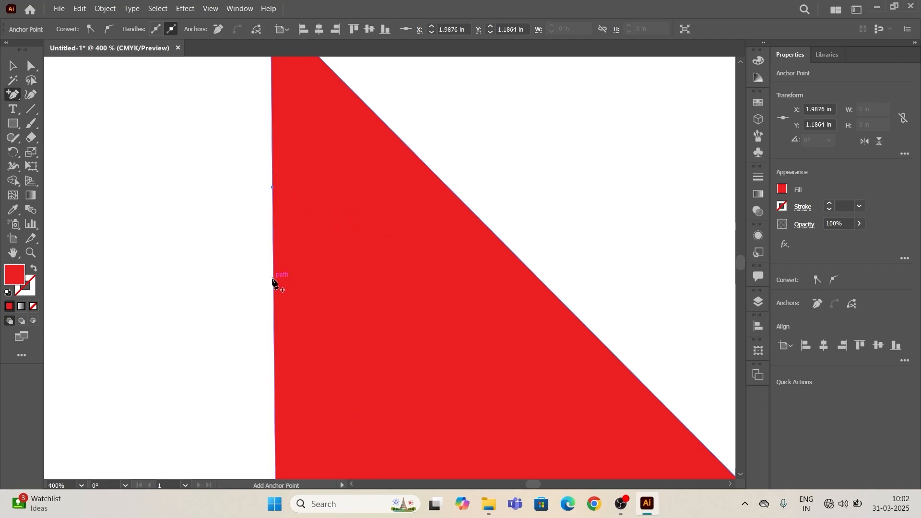
- Add five more anchor points down the triangle's vertical edge, from the upper part to just past its middle
{"action": "key", "text": "space"}
{"action": "left_click_drag", "start_coordinate": [313, 287], "coordinate": [283, 158]}
{"action": "left_click_drag", "start_coordinate": [402, 424], "coordinate": [459, 377]}
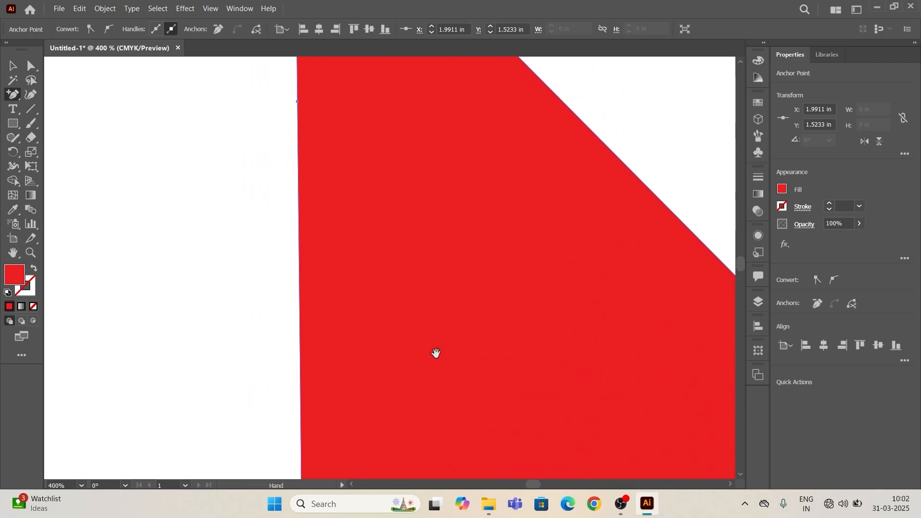
{"action": "left_click", "coordinate": [299, 233]}
{"action": "scroll", "coordinate": [436, 242], "scroll_direction": "down", "scroll_amount": 5}
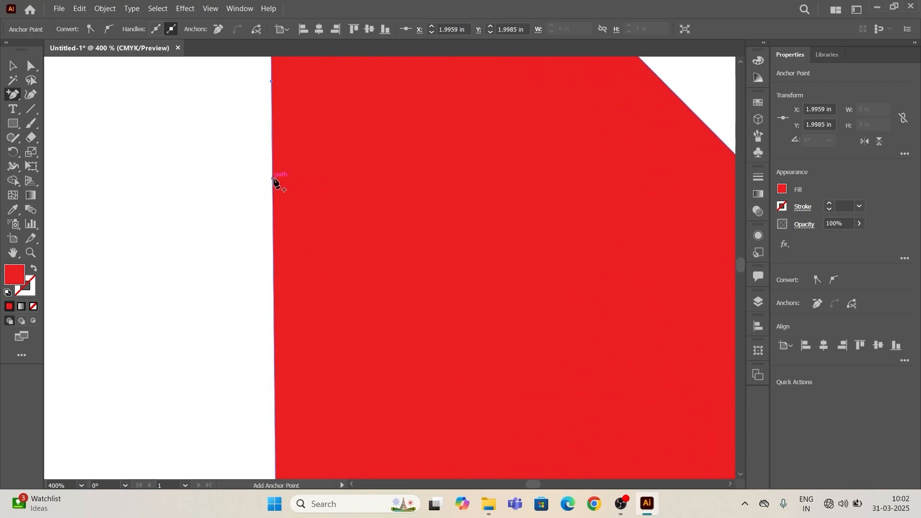
{"action": "scroll", "coordinate": [477, 282], "scroll_direction": "down", "scroll_amount": 3}
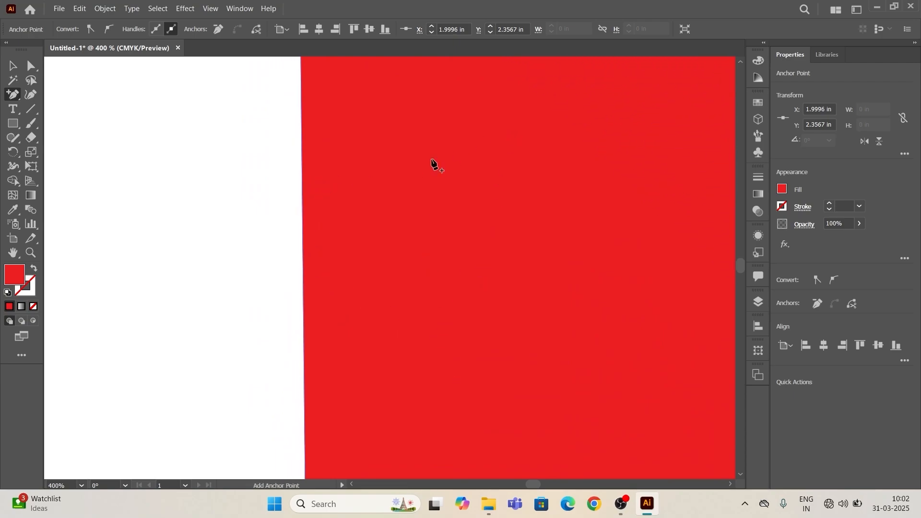
{"action": "left_click", "coordinate": [301, 230]}
{"action": "scroll", "coordinate": [475, 240], "scroll_direction": "down", "scroll_amount": 3}
{"action": "left_click", "coordinate": [332, 225]}
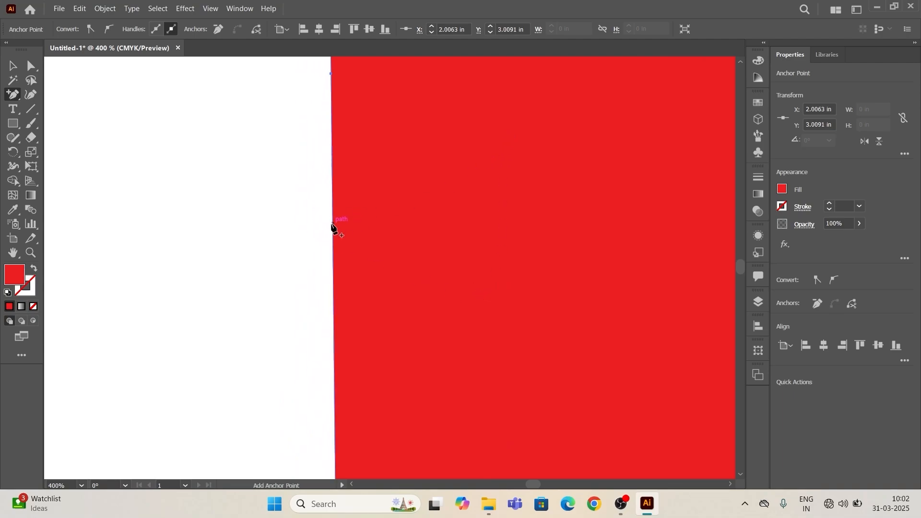
- Add two more anchor points on the lower part of the vertical edge, continuing toward the triangle's bottom corner
{"action": "scroll", "coordinate": [489, 266], "scroll_direction": "down", "scroll_amount": 3}
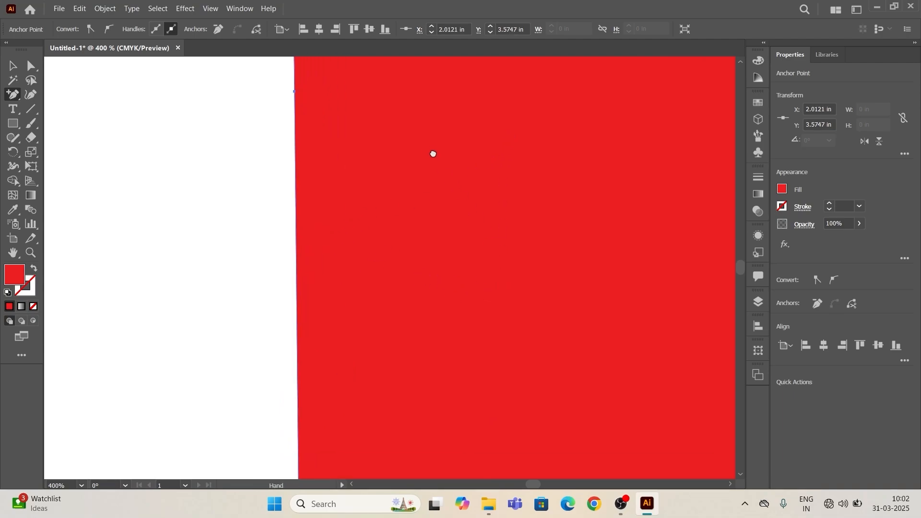
{"action": "left_click", "coordinate": [300, 223]}
{"action": "scroll", "coordinate": [473, 318], "scroll_direction": "down", "scroll_amount": 3}
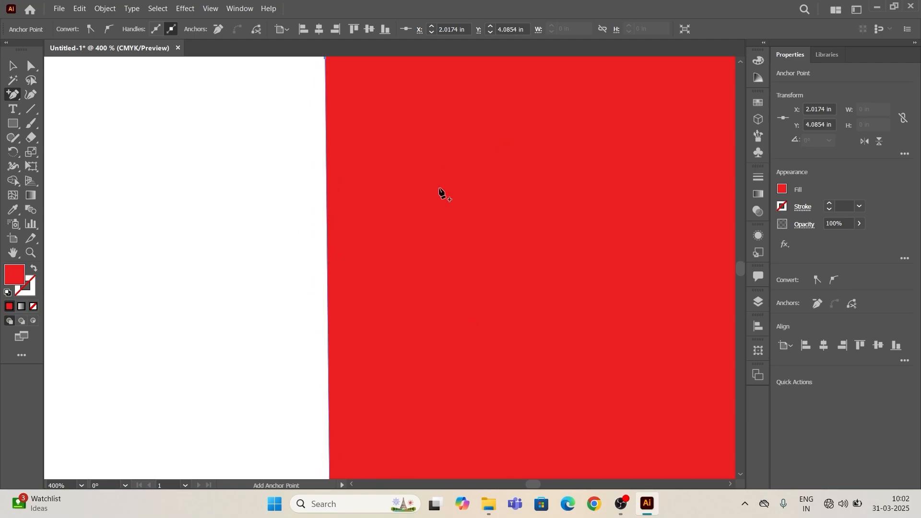
{"action": "left_click", "coordinate": [325, 246]}
{"action": "scroll", "coordinate": [402, 263], "scroll_direction": "down", "scroll_amount": 3}
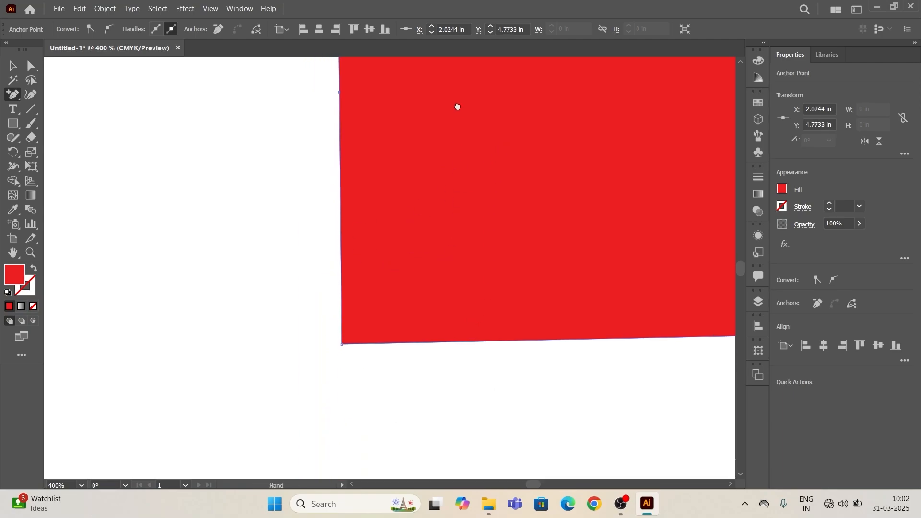
{"action": "left_click", "coordinate": [342, 330]}
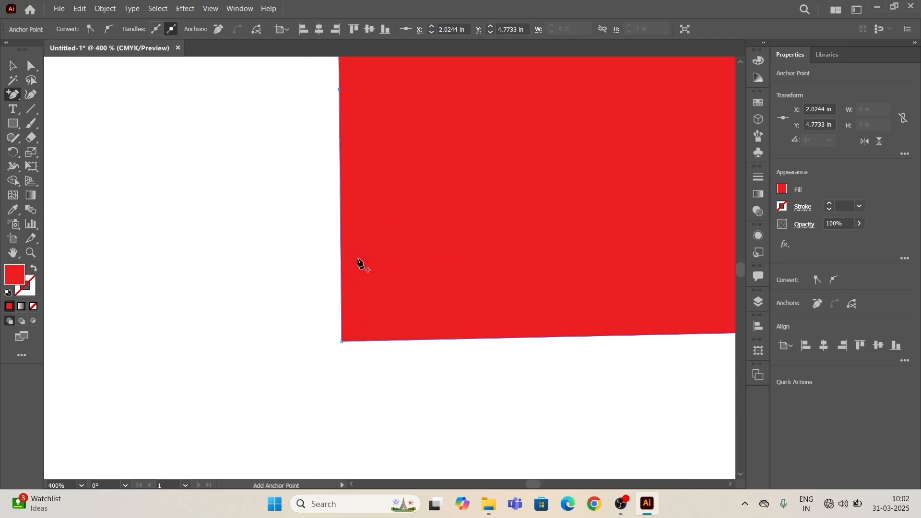
- Add three spaced anchor points along the triangle's diagonal edge: one at the middle, one in the upper part, one in the lower part
{"action": "scroll", "coordinate": [362, 263], "scroll_direction": "down", "scroll_amount": 3}
{"action": "left_click_drag", "start_coordinate": [490, 199], "coordinate": [351, 324]}
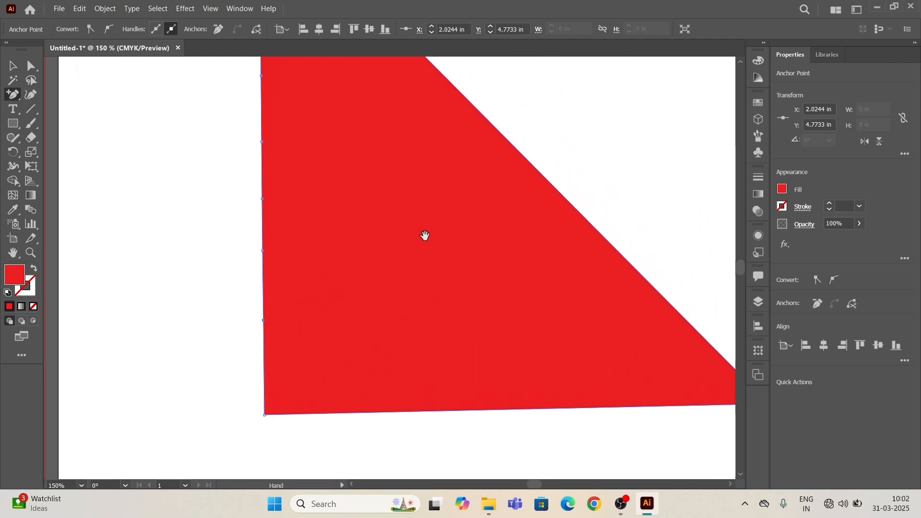
{"action": "left_click_drag", "start_coordinate": [424, 236], "coordinate": [301, 302]}
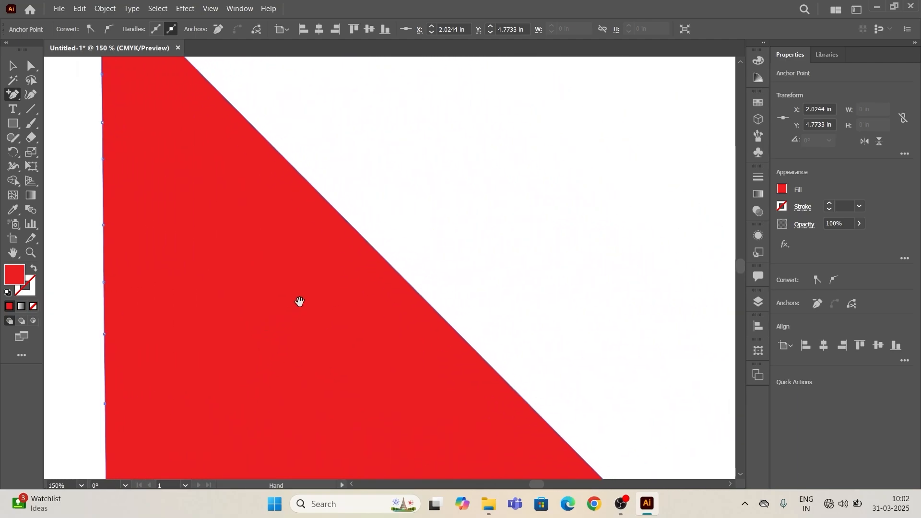
{"action": "left_click", "coordinate": [381, 253]}
{"action": "left_click_drag", "start_coordinate": [290, 195], "coordinate": [319, 384]}
{"action": "left_click", "coordinate": [264, 298]}
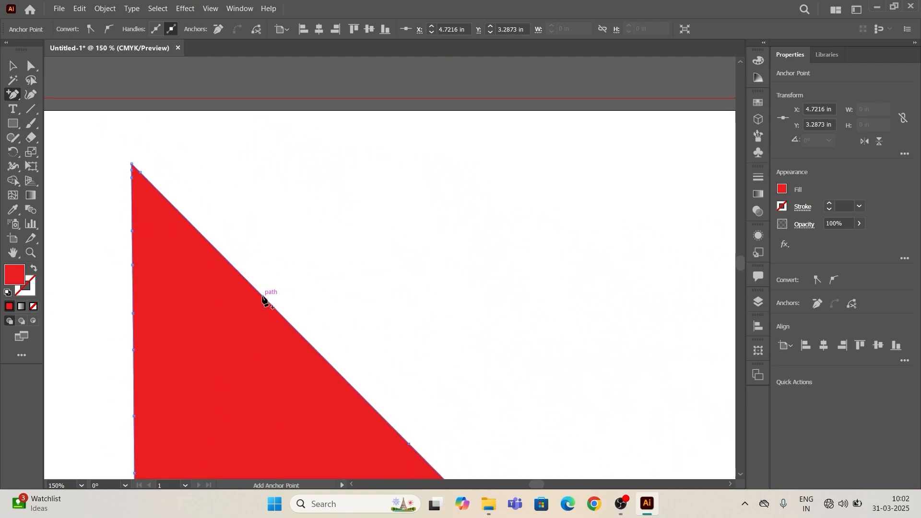
{"action": "left_click_drag", "start_coordinate": [461, 366], "coordinate": [415, 313]}
{"action": "left_click", "coordinate": [418, 312]}
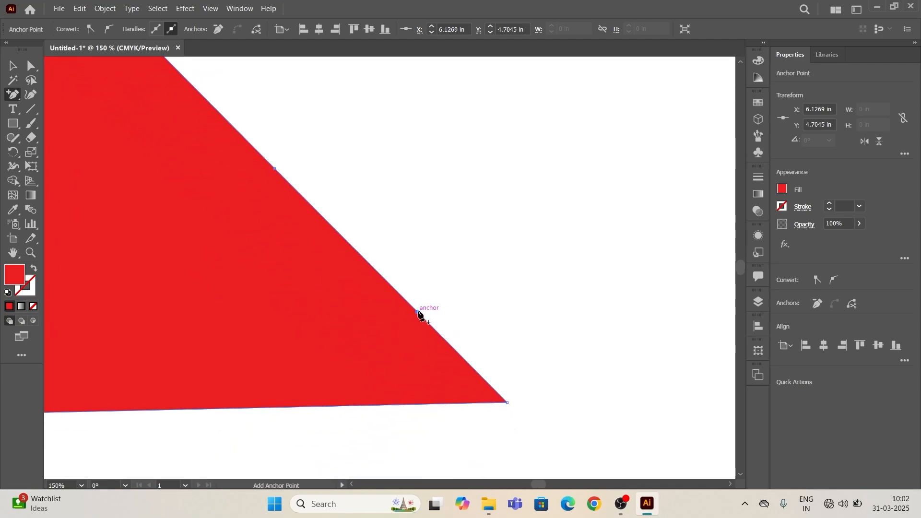
- Try to add an anchor point on top of the existing one at the middle of the diagonal edge
{"action": "left_click_drag", "start_coordinate": [192, 217], "coordinate": [307, 270]}
{"action": "scroll", "coordinate": [344, 299], "scroll_direction": "down", "scroll_amount": 1}
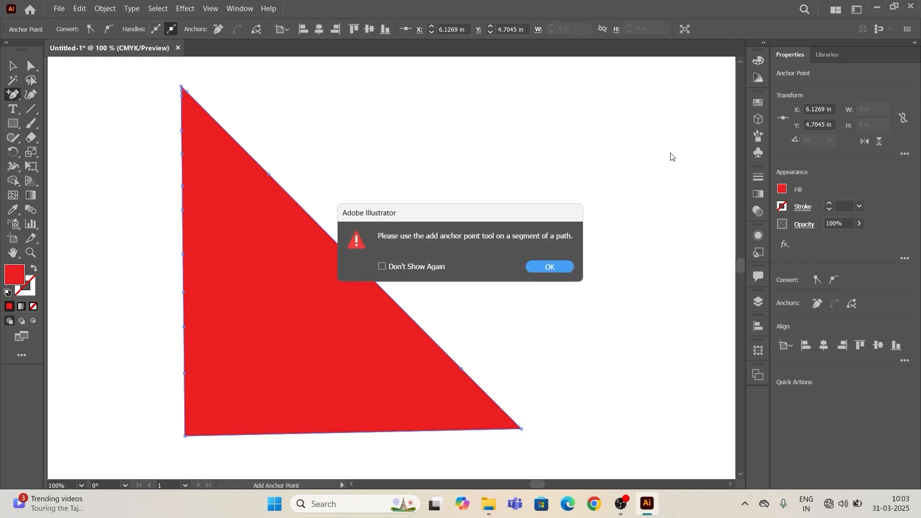
{"action": "left_click", "coordinate": [563, 268]}
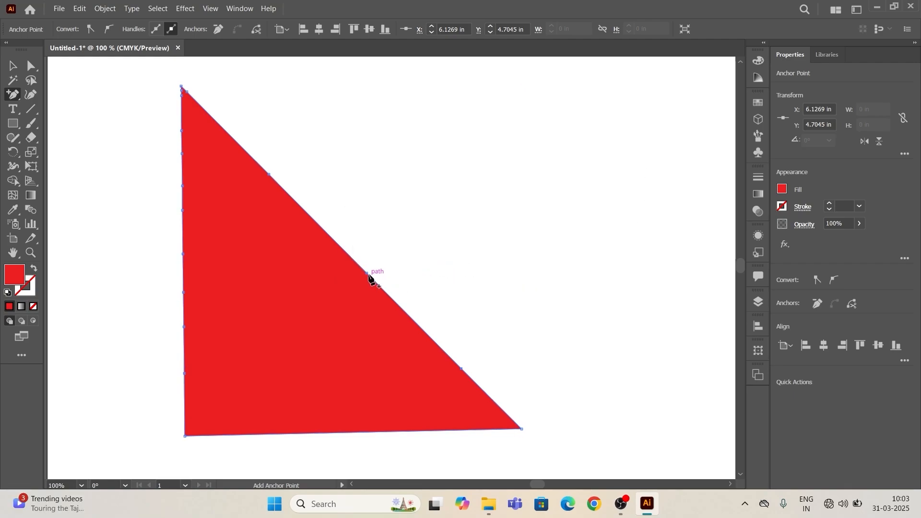
{"action": "left_click", "coordinate": [367, 275]}
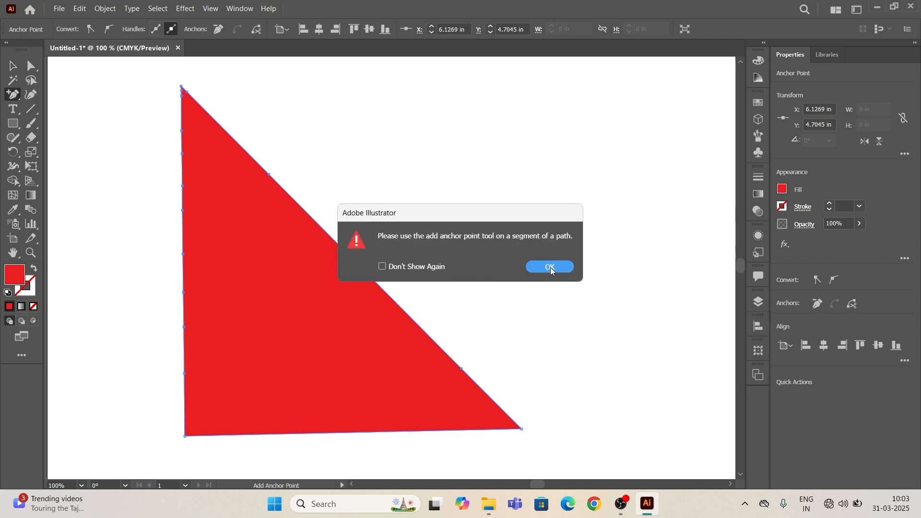
{"action": "left_click", "coordinate": [551, 268]}
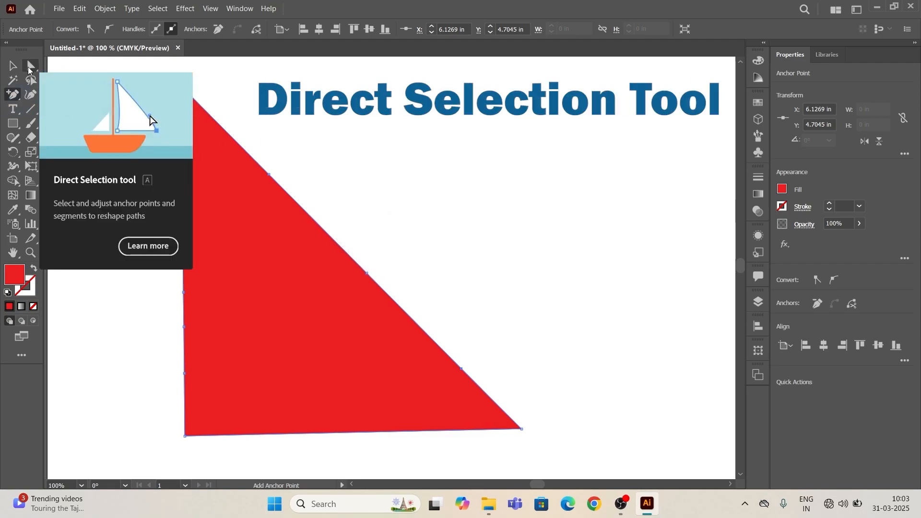
- Reshape the triangle into a rough rectangle by moving its top corner, diagonal-edge anchor points and far bottom corner with the Direct Selection tool
{"action": "left_click", "coordinate": [30, 67]}
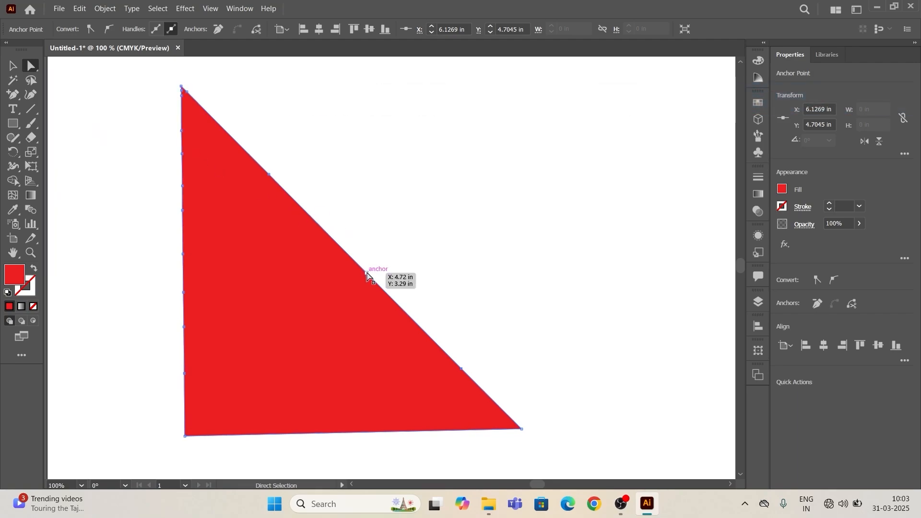
{"action": "left_click_drag", "start_coordinate": [270, 177], "coordinate": [442, 88]}
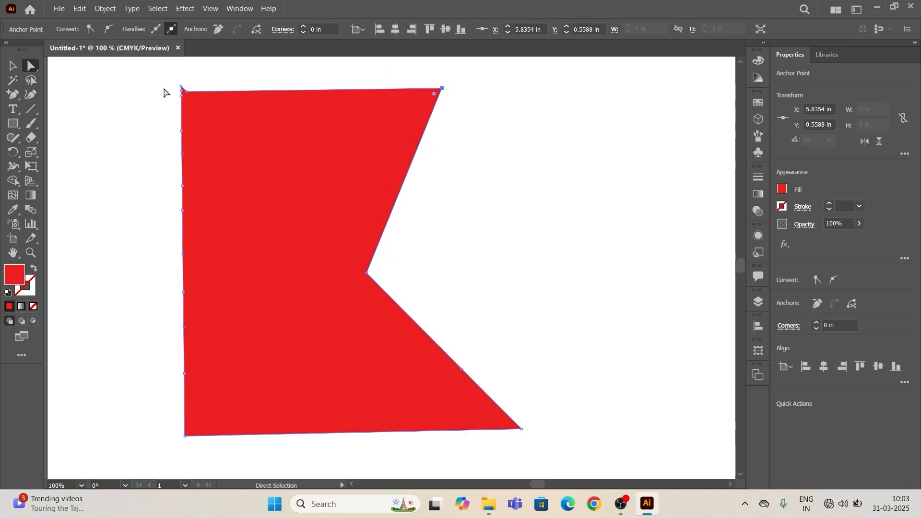
{"action": "left_click_drag", "start_coordinate": [185, 92], "coordinate": [184, 95]}
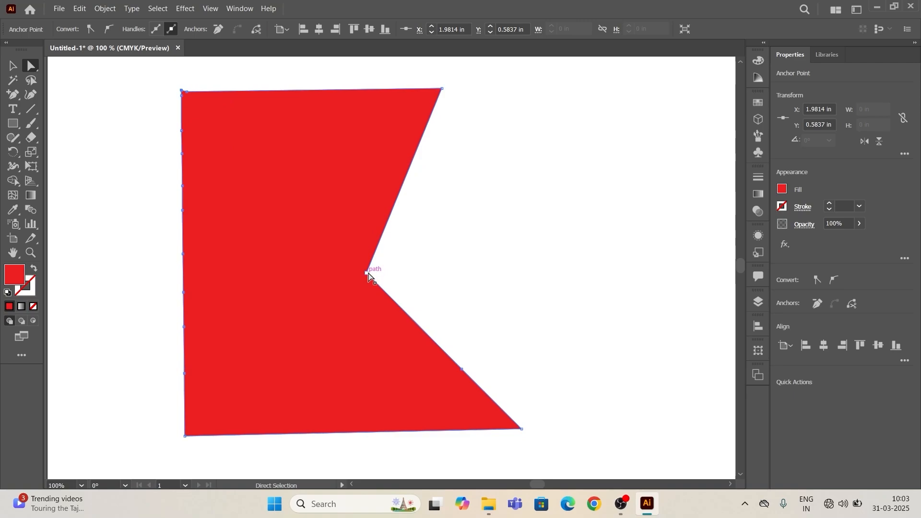
{"action": "left_click_drag", "start_coordinate": [368, 273], "coordinate": [462, 369]}
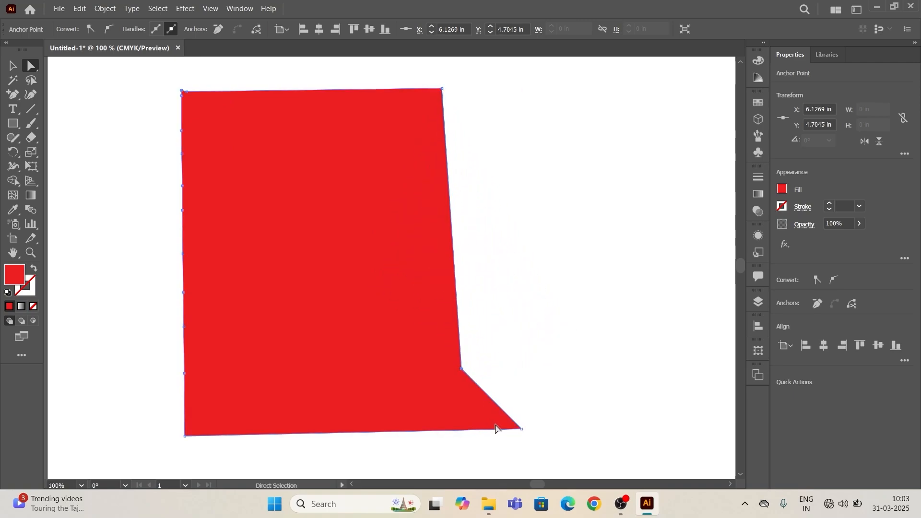
{"action": "left_click_drag", "start_coordinate": [522, 429], "coordinate": [464, 425]}
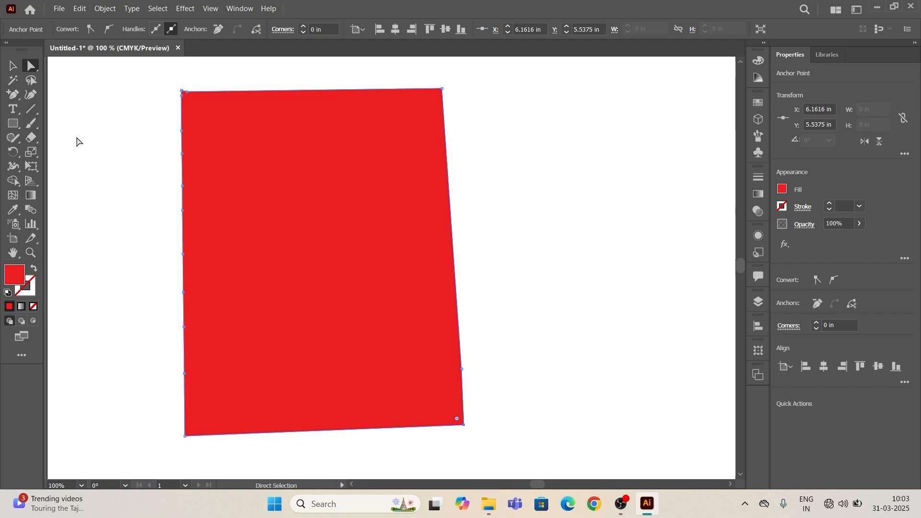
- Undo the anchor point moves back to the original triangle shape
{"action": "key", "text": "ctrl+z"}
{"action": "key", "text": "ctrl+z"}
{"action": "key", "text": "ctrl+z"}
{"action": "key", "text": "ctrl+z"}
{"action": "key", "text": "ctrl+z"}
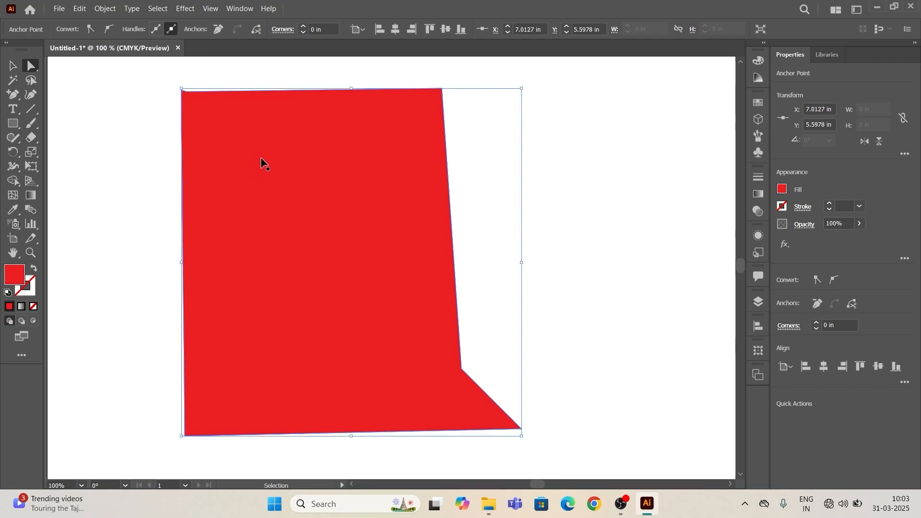
{"action": "key", "text": "ctrl+z"}
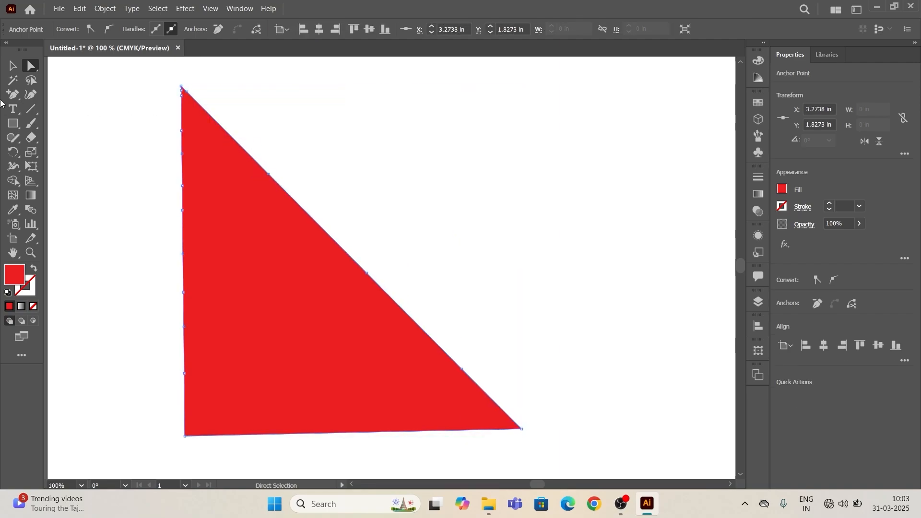
- Remove the anchor point on the upper part of the triangle's vertical edge, above the one at Y 1.5233 in, using the Delete Anchor Point tool
{"action": "right_click", "coordinate": [12, 95]}
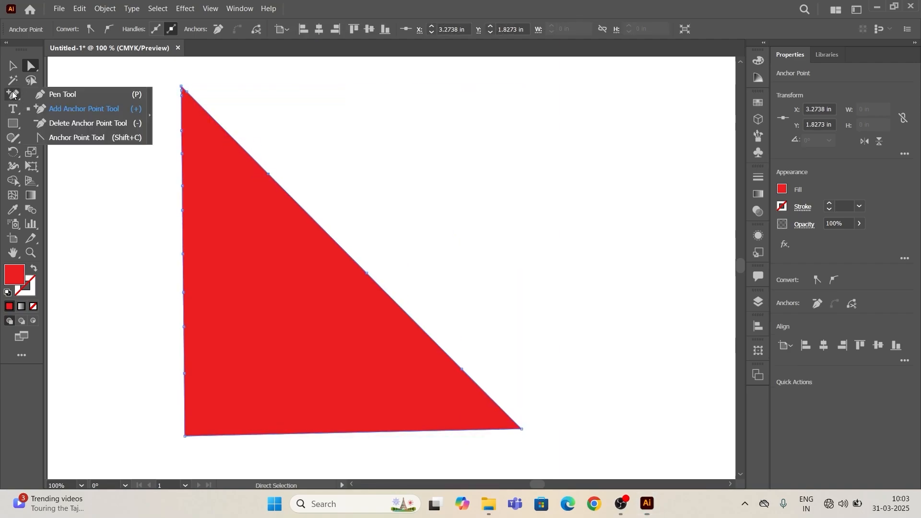
{"action": "left_click", "coordinate": [75, 123]}
{"action": "scroll", "coordinate": [341, 253], "scroll_direction": "up", "scroll_amount": 5}
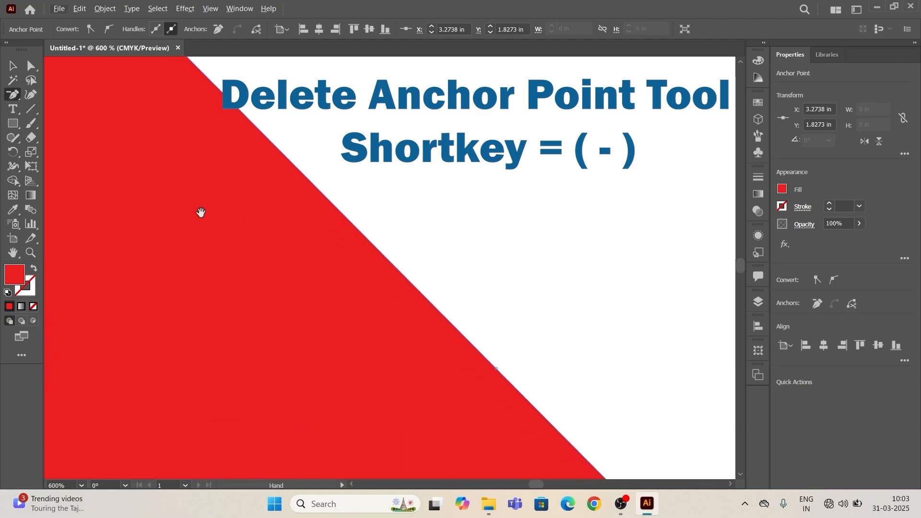
{"action": "left_click_drag", "start_coordinate": [200, 212], "coordinate": [631, 404]}
{"action": "left_click_drag", "start_coordinate": [382, 275], "coordinate": [666, 421]}
{"action": "left_click_drag", "start_coordinate": [355, 302], "coordinate": [588, 391]}
{"action": "left_click_drag", "start_coordinate": [510, 206], "coordinate": [497, 306]}
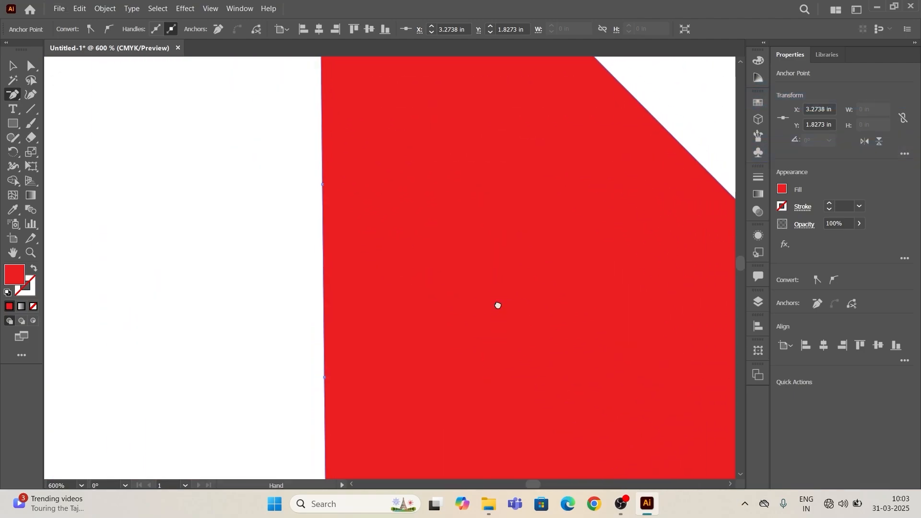
{"action": "left_click_drag", "start_coordinate": [475, 213], "coordinate": [471, 331]}
{"action": "left_click_drag", "start_coordinate": [468, 262], "coordinate": [451, 355]}
{"action": "scroll", "coordinate": [452, 355], "scroll_direction": "up", "scroll_amount": 4}
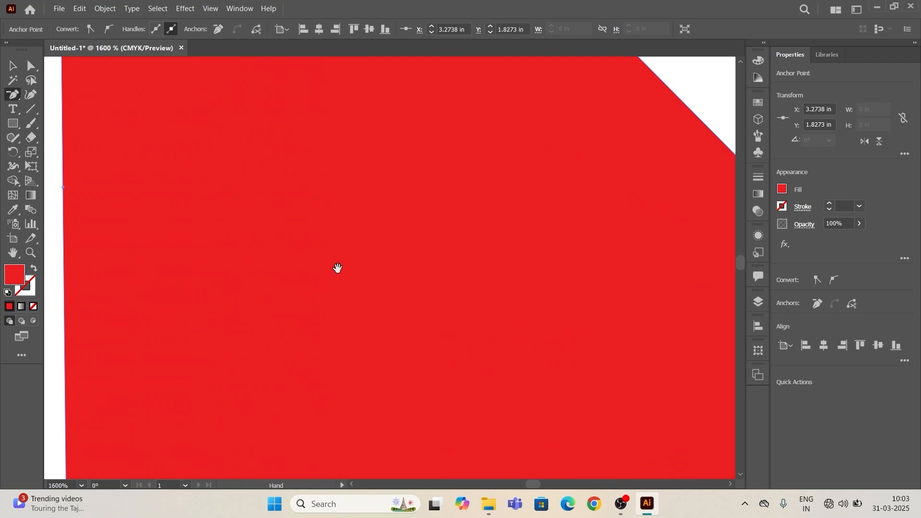
{"action": "left_click_drag", "start_coordinate": [338, 267], "coordinate": [535, 358]}
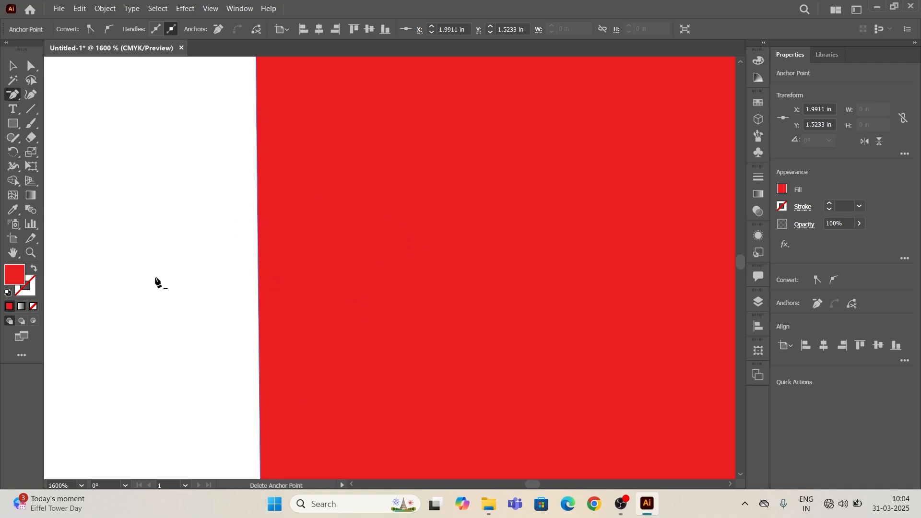
- Delete three more anchor points from the vertical edge: the next two going down and one just past the middle
{"action": "scroll", "coordinate": [300, 288], "scroll_direction": "down", "scroll_amount": 3}
{"action": "scroll", "coordinate": [288, 274], "scroll_direction": "up", "scroll_amount": 2}
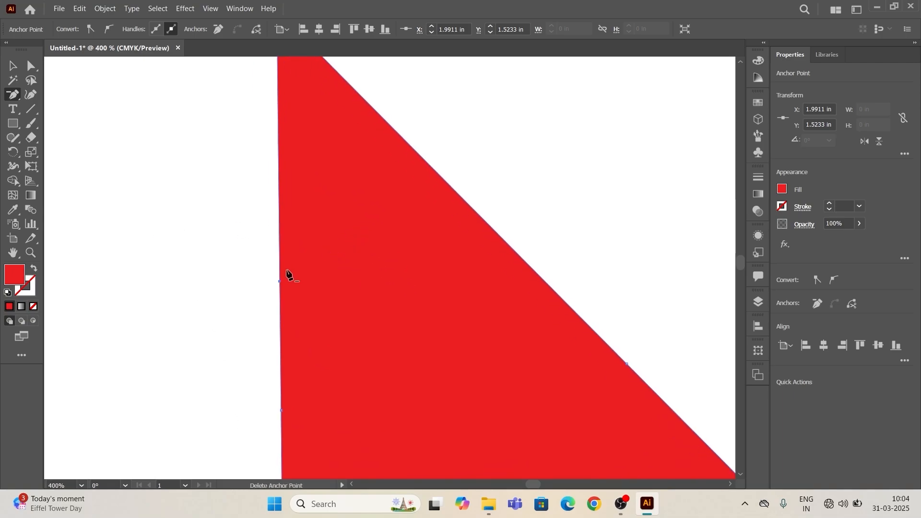
{"action": "scroll", "coordinate": [287, 297], "scroll_direction": "up", "scroll_amount": 3}
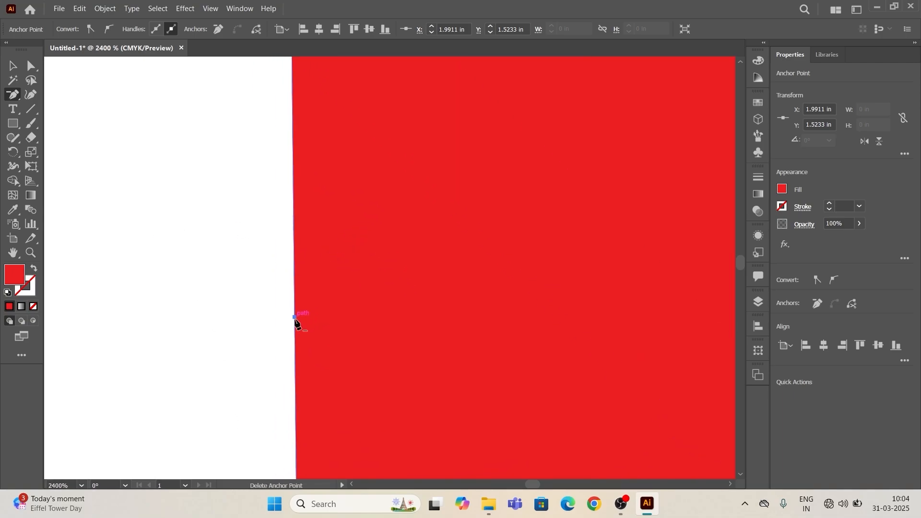
{"action": "left_click", "coordinate": [295, 318]}
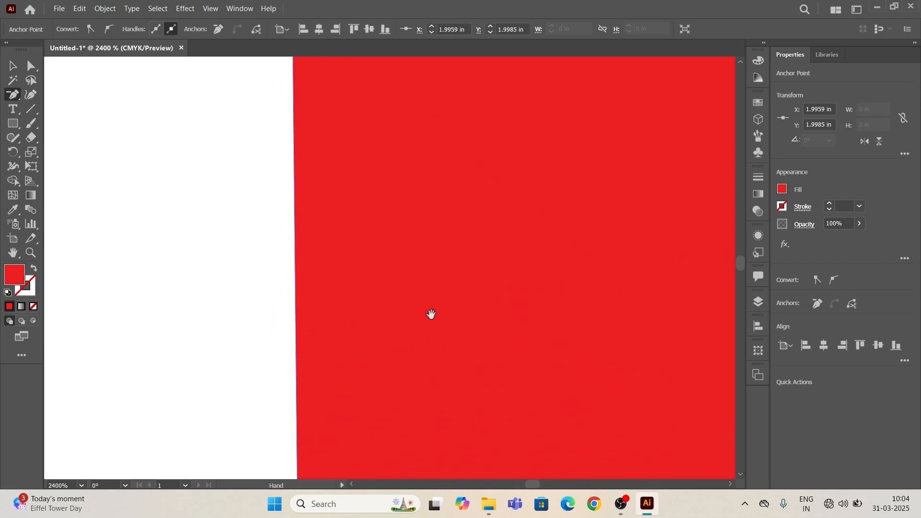
{"action": "scroll", "coordinate": [434, 318], "scroll_direction": "down", "scroll_amount": 4}
{"action": "left_click_drag", "start_coordinate": [435, 321], "coordinate": [329, 211]}
{"action": "scroll", "coordinate": [303, 225], "scroll_direction": "up", "scroll_amount": 5}
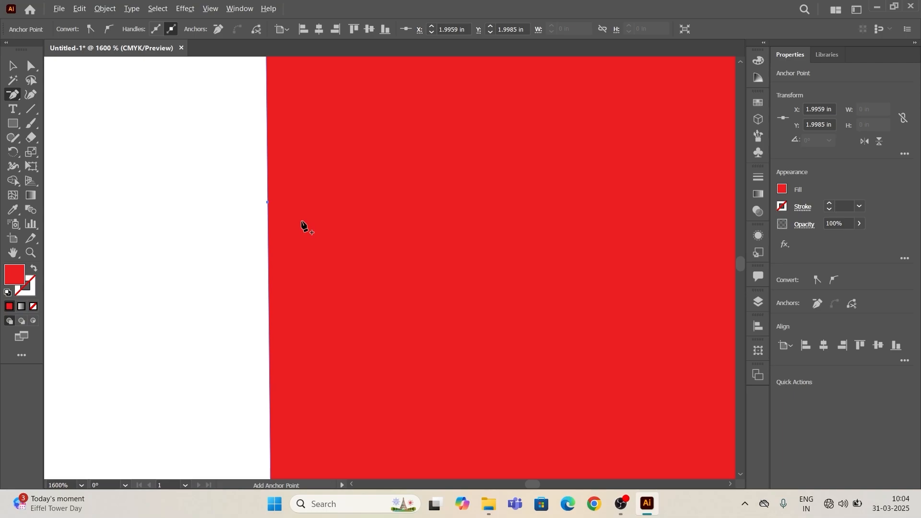
{"action": "left_click", "coordinate": [305, 247]}
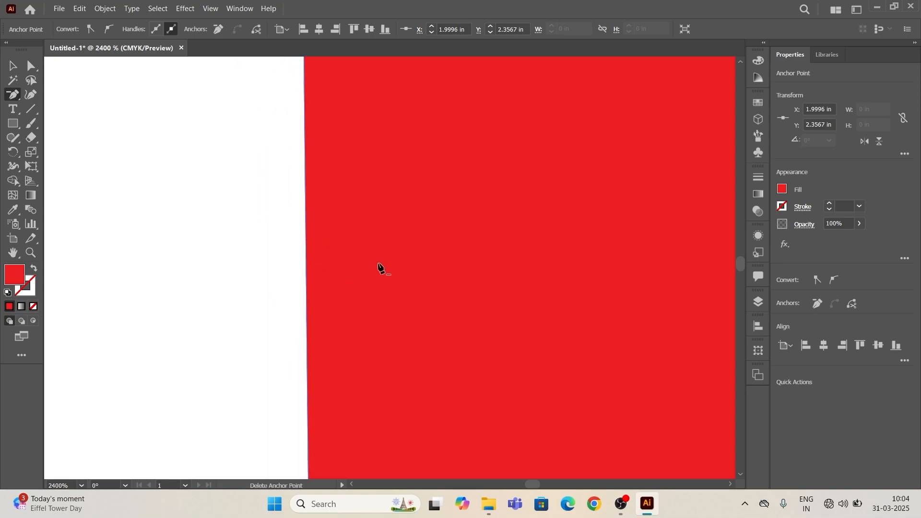
{"action": "scroll", "coordinate": [381, 268], "scroll_direction": "down", "scroll_amount": 10}
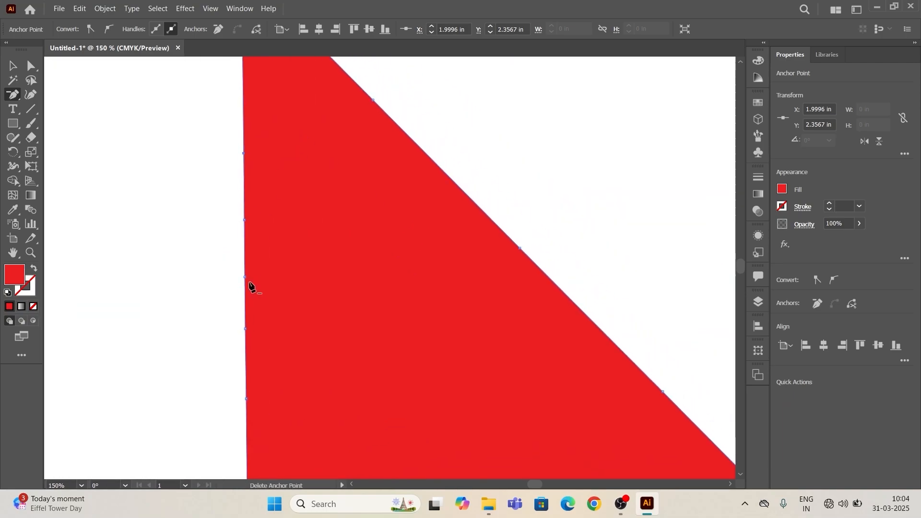
{"action": "left_click", "coordinate": [245, 279]}
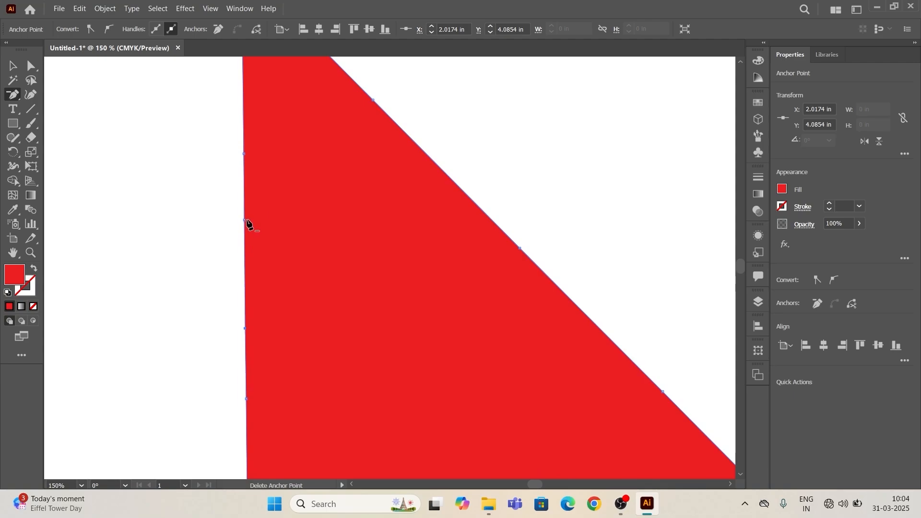
- Delete the two remaining anchor points around the middle of the triangle's vertical edge, keeping the two lower ones
{"action": "left_click", "coordinate": [245, 155]}
{"action": "scroll", "coordinate": [301, 209], "scroll_direction": "down", "scroll_amount": 4}
{"action": "scroll", "coordinate": [303, 207], "scroll_direction": "up", "scroll_amount": 4}
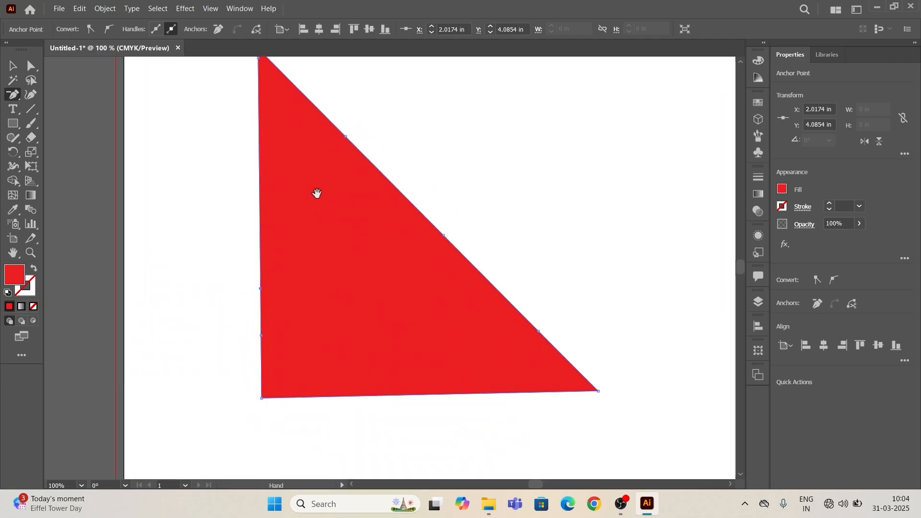
{"action": "left_click_drag", "start_coordinate": [315, 191], "coordinate": [232, 231]}
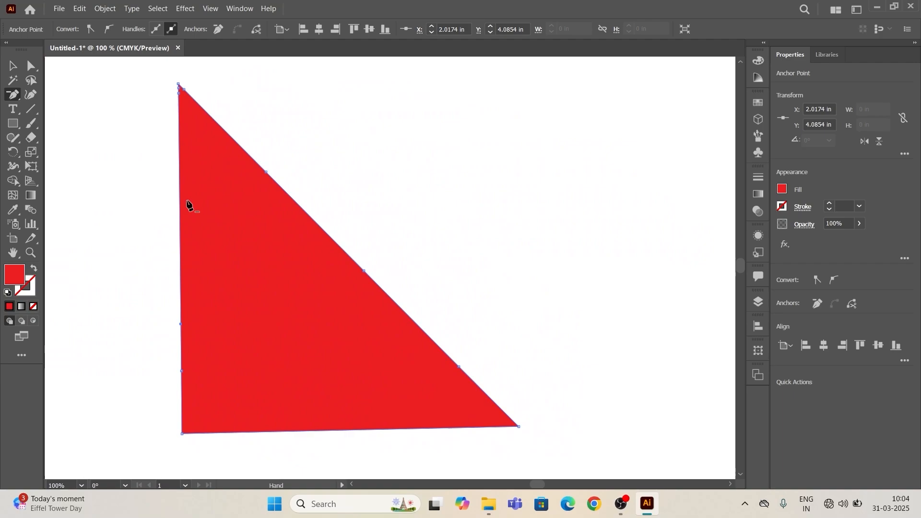
- Bend the two lowest segments of the diagonal edge outward into rounded bulges with the Anchor Point tool
{"action": "left_click", "coordinate": [14, 98]}
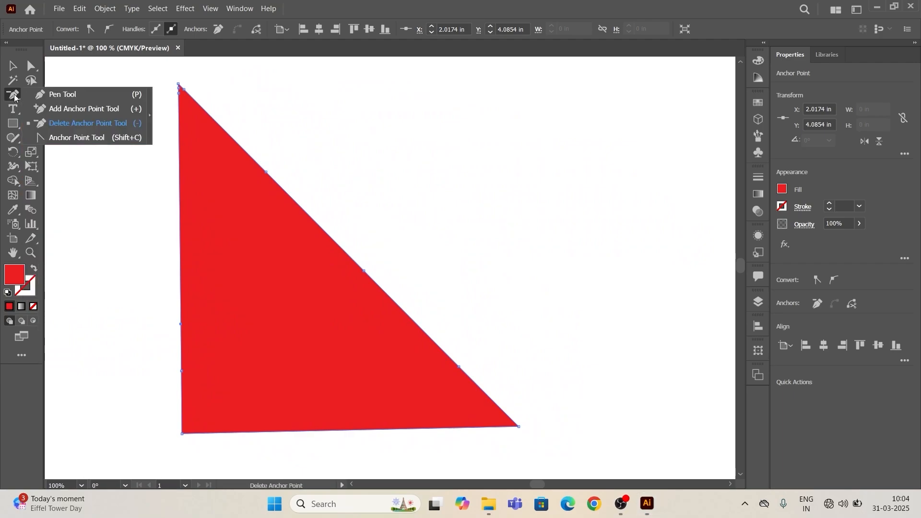
{"action": "left_click", "coordinate": [81, 140]}
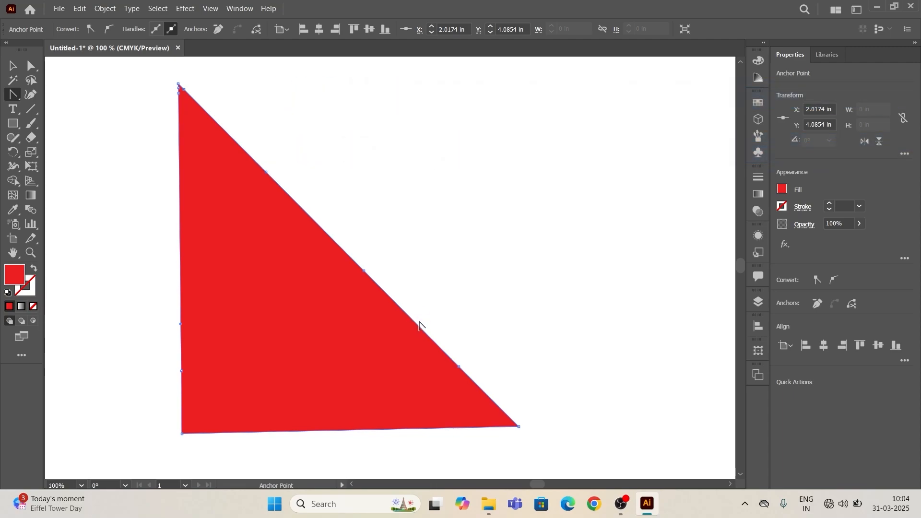
{"action": "left_click_drag", "start_coordinate": [417, 327], "coordinate": [497, 263]}
{"action": "left_click_drag", "start_coordinate": [493, 401], "coordinate": [565, 331]}
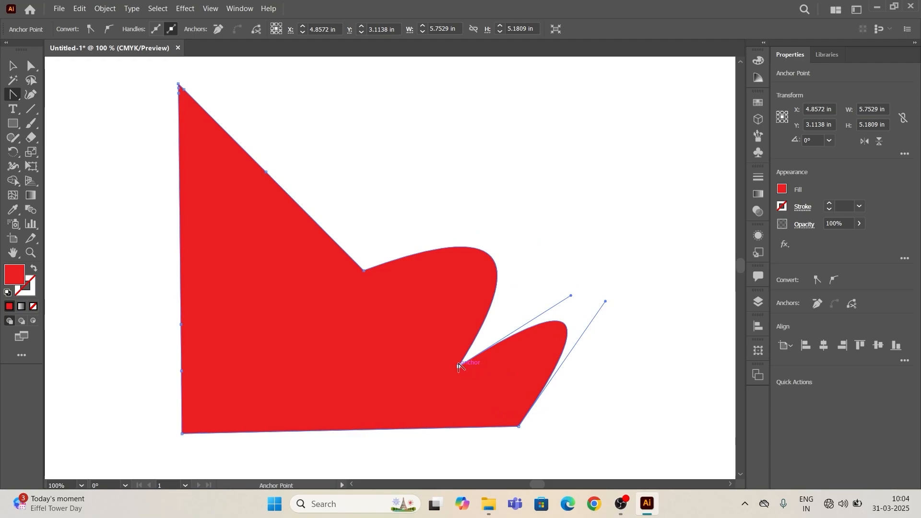
- Reshape the upper of the two bulges by pulling both of its direction handles outward, stretching it into a long lobe
{"action": "mouse_move", "coordinate": [461, 364]}
{"action": "left_mouse_down"}
{"action": "mouse_move", "coordinate": [489, 311]}
{"action": "mouse_move", "coordinate": [465, 358]}
{"action": "left_mouse_up"}
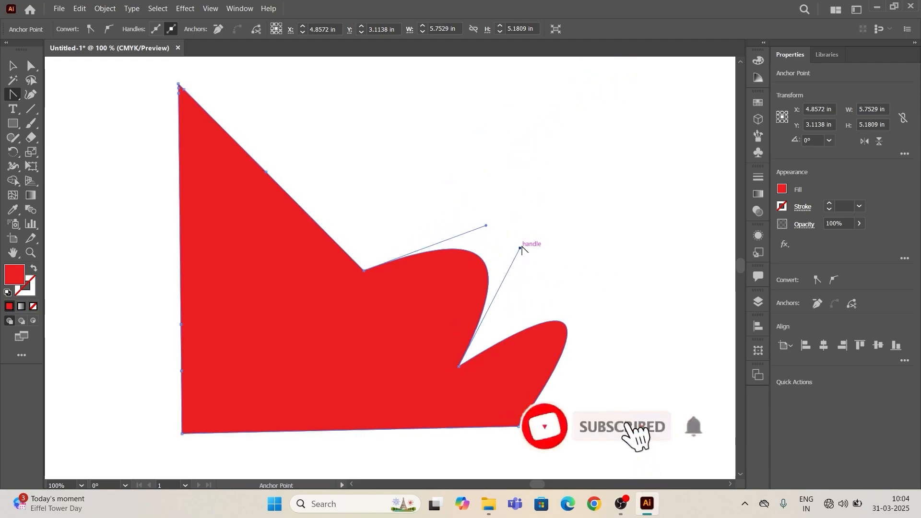
{"action": "left_click_drag", "start_coordinate": [521, 247], "coordinate": [568, 298]}
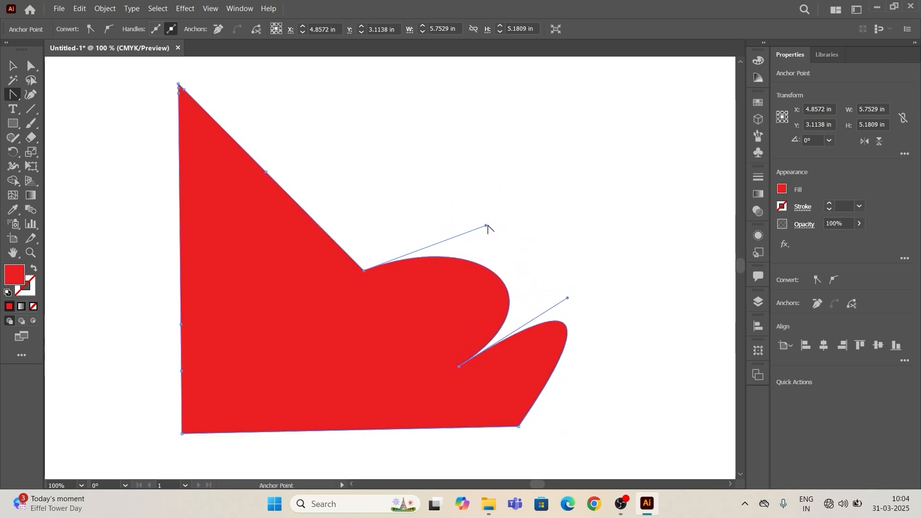
{"action": "left_click_drag", "start_coordinate": [486, 226], "coordinate": [617, 282]}
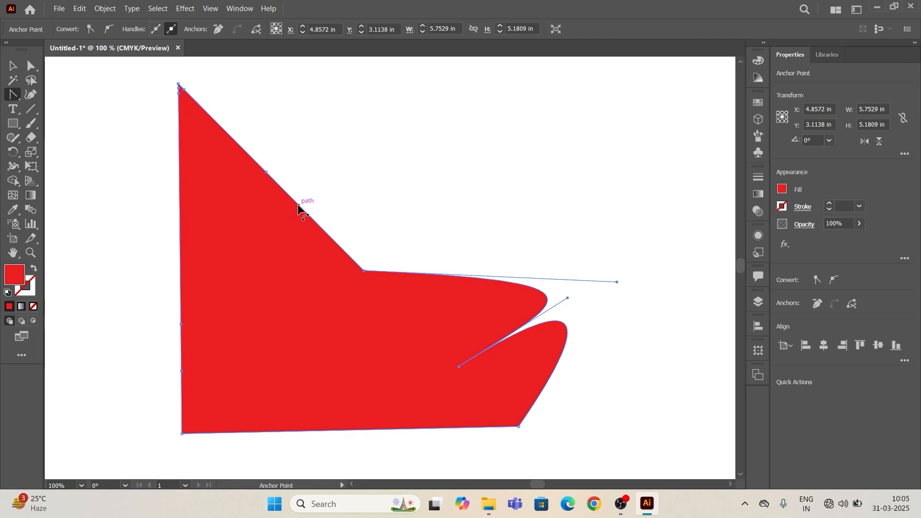
- Curve the two upper segments of the diagonal edge outward, then deselect the shape
{"action": "left_click_drag", "start_coordinate": [298, 207], "coordinate": [316, 182]}
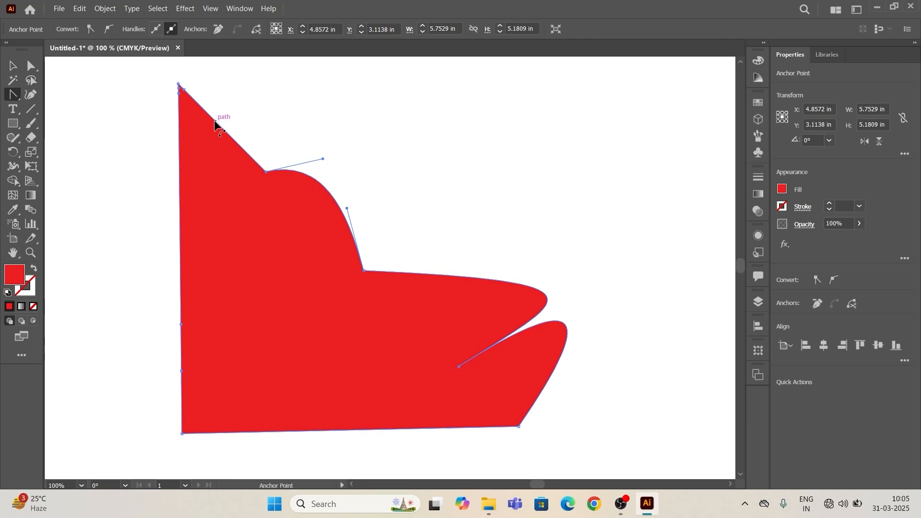
{"action": "left_click_drag", "start_coordinate": [215, 122], "coordinate": [183, 84]}
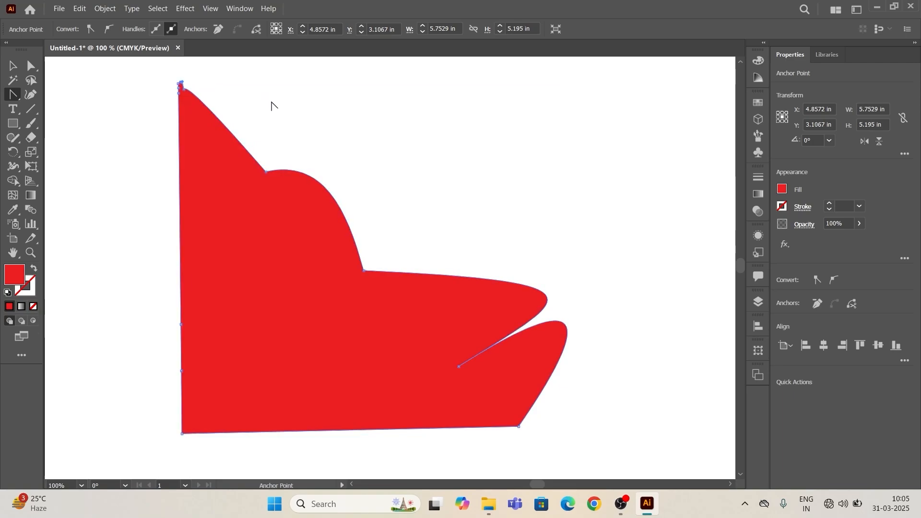
{"action": "left_click", "coordinate": [12, 65]}
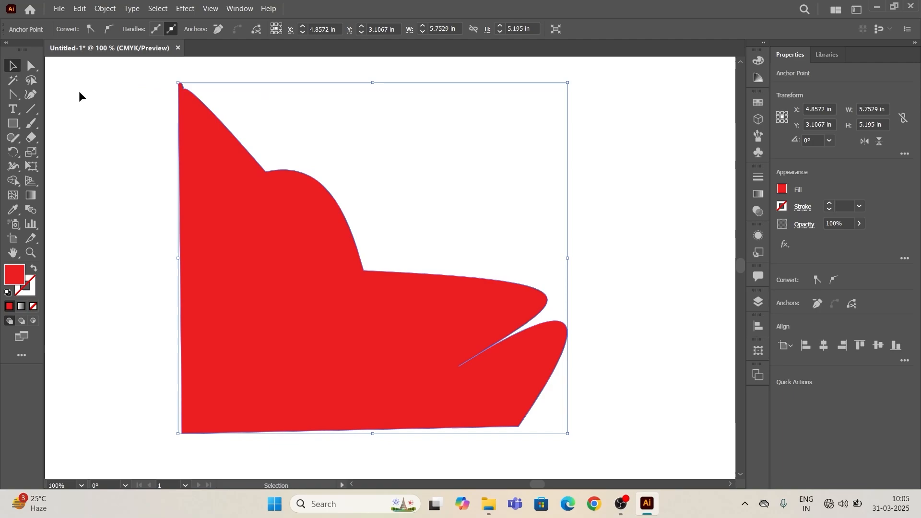
{"action": "left_click", "coordinate": [80, 92]}
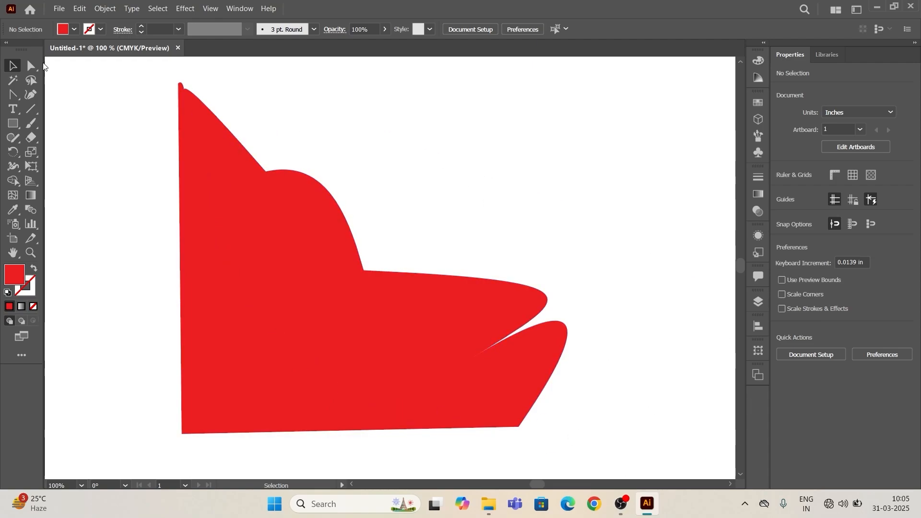
- Reshape the shape's top corner into a small curl with the Anchor Point tool by bending its segments and extending its handles
{"action": "left_click", "coordinate": [13, 95]}
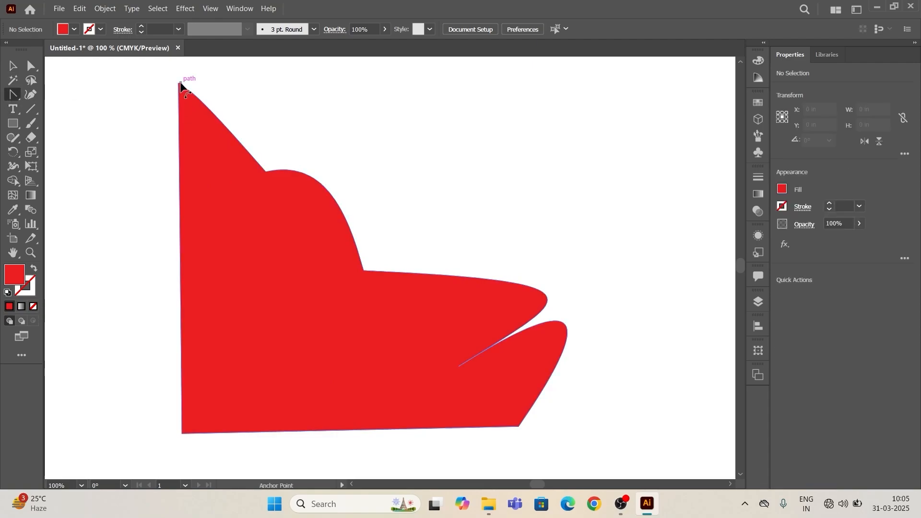
{"action": "left_click_drag", "start_coordinate": [179, 85], "coordinate": [181, 178]}
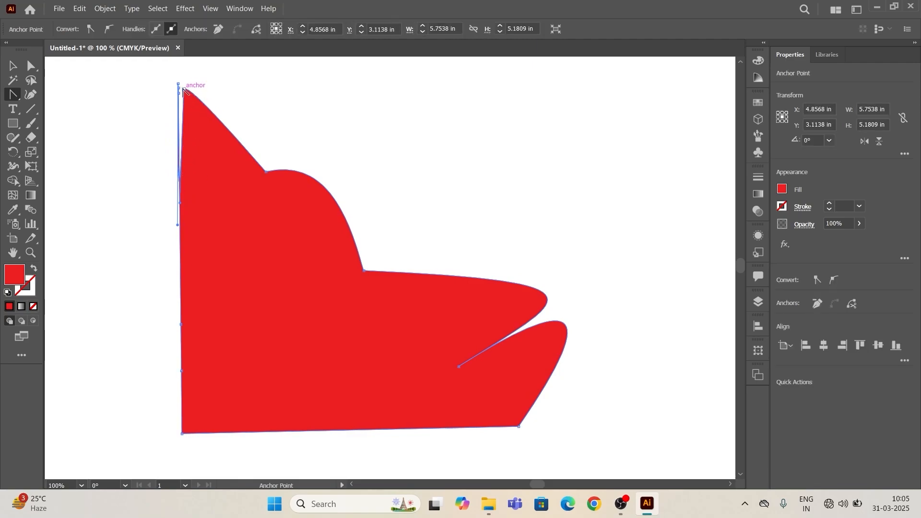
{"action": "left_click_drag", "start_coordinate": [184, 90], "coordinate": [115, 101]}
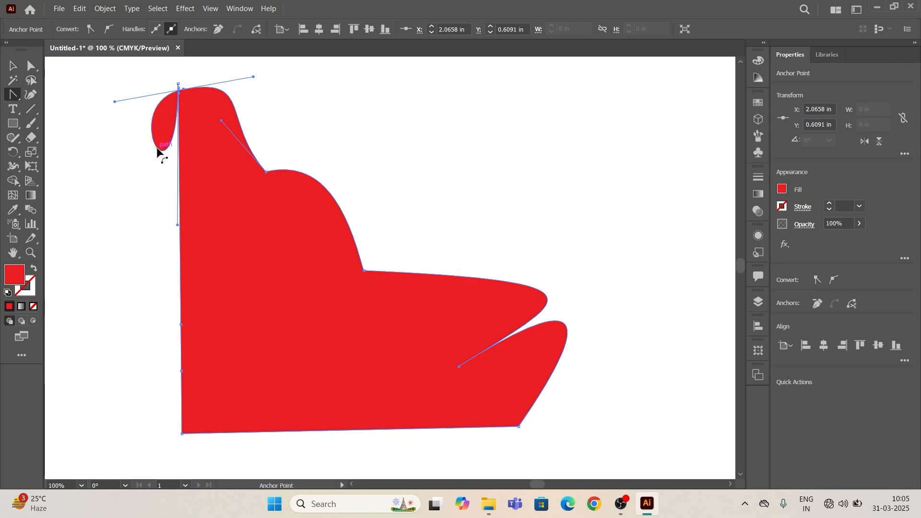
{"action": "left_click_drag", "start_coordinate": [159, 152], "coordinate": [164, 102]}
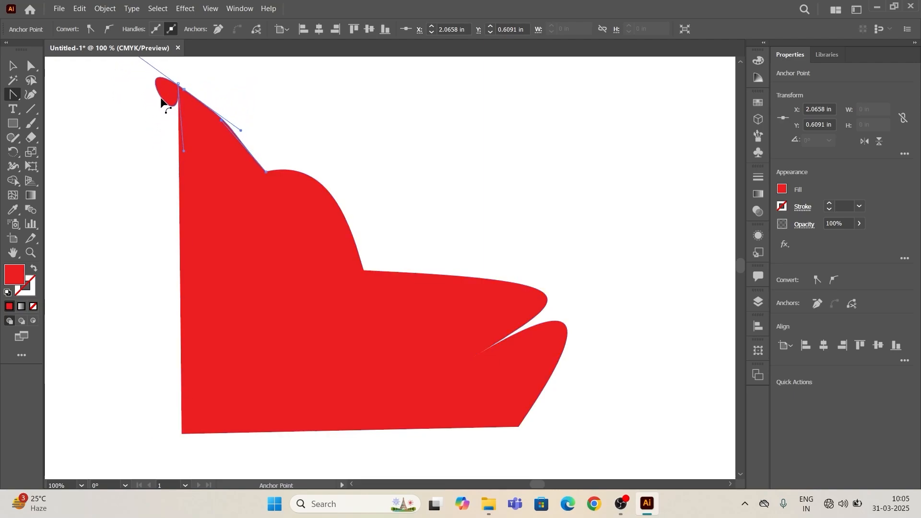
{"action": "left_click", "coordinate": [13, 66]}
{"action": "left_click", "coordinate": [66, 91]}
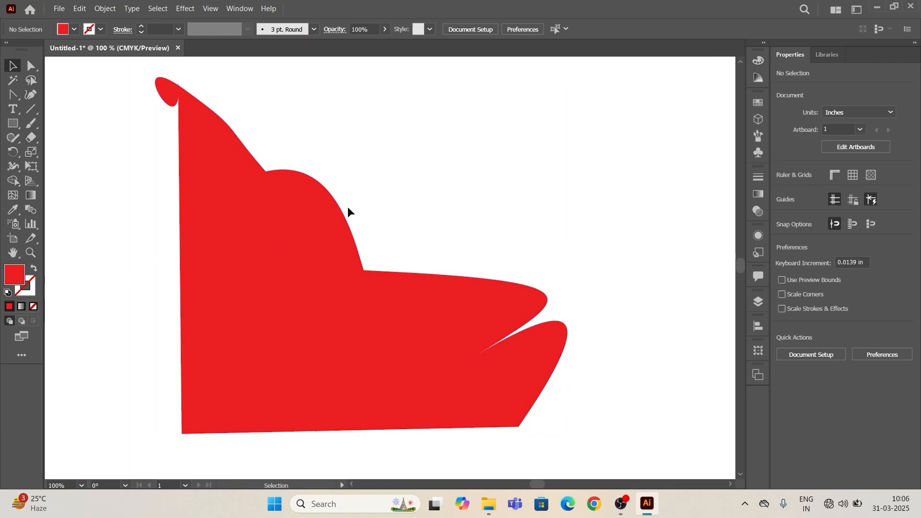
- Undo all the Anchor Point tool curve edits back to the straight-edged triangle
{"action": "key", "text": "ctrl+z"}
{"action": "key", "text": "ctrl+z"}
{"action": "key", "text": "ctrl+z"}
{"action": "key", "text": "ctrl+z"}
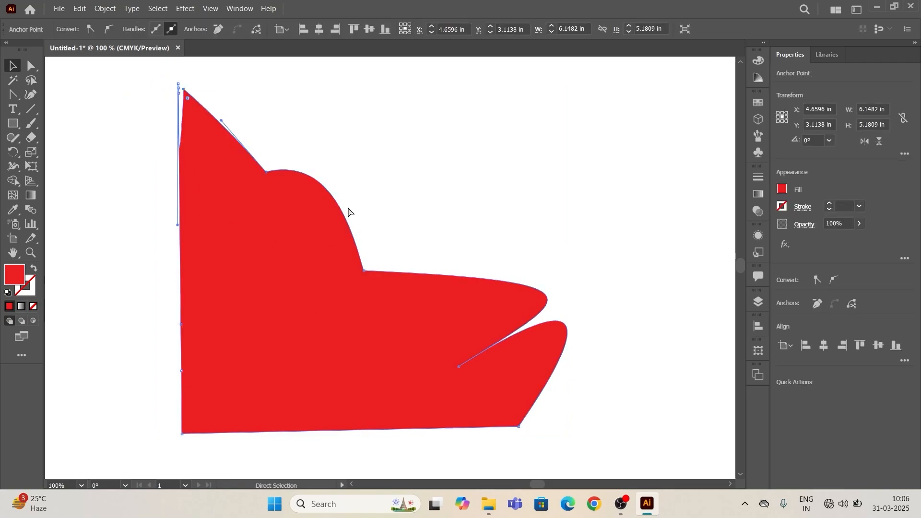
{"action": "key", "text": "ctrl+z"}
{"action": "key", "text": "ctrl+z"}
{"action": "key", "text": "ctrl+z"}
{"action": "key", "text": "ctrl+z"}
{"action": "key", "text": "ctrl+z"}
{"action": "key", "text": "ctrl+z"}
{"action": "key", "text": "ctrl+z"}
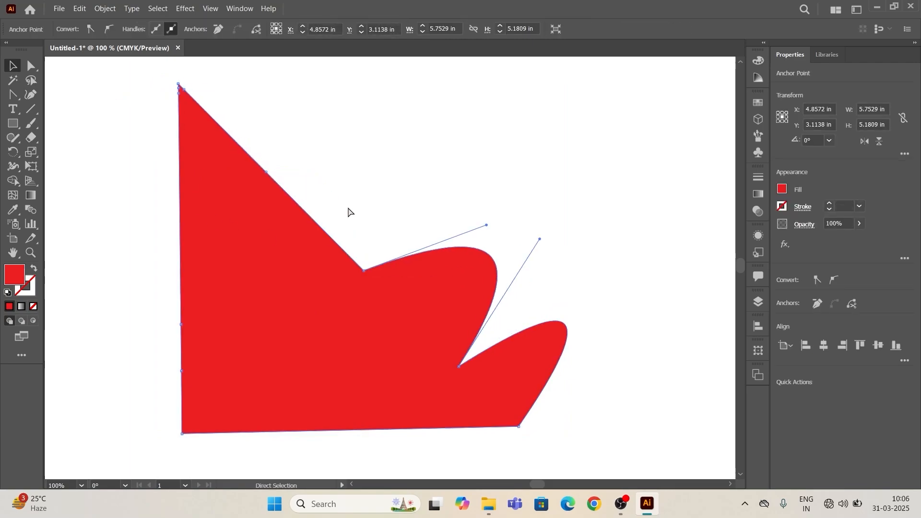
{"action": "key", "text": "ctrl+z"}
{"action": "key", "text": "ctrl+z"}
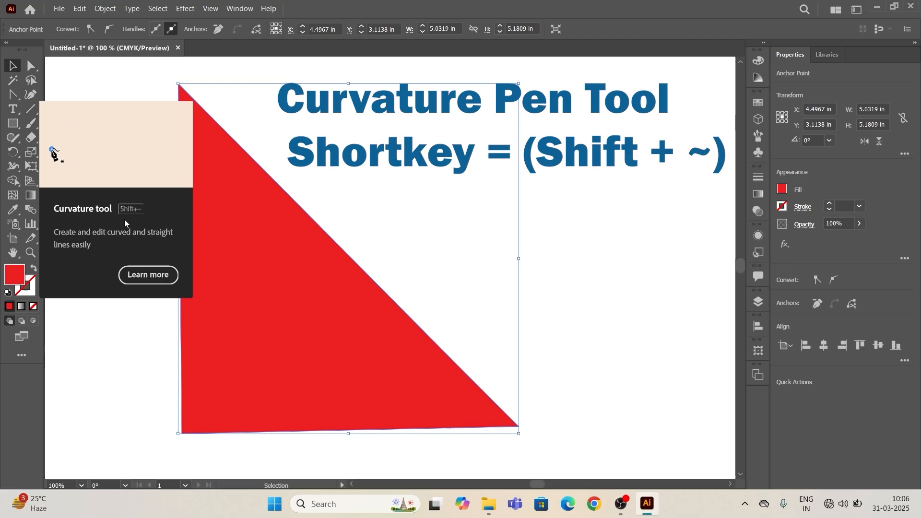
- Draw the first rounded lobe of a heart beside the triangle with the Curvature tool, ending in a tight notch
{"action": "left_click", "coordinate": [31, 95]}
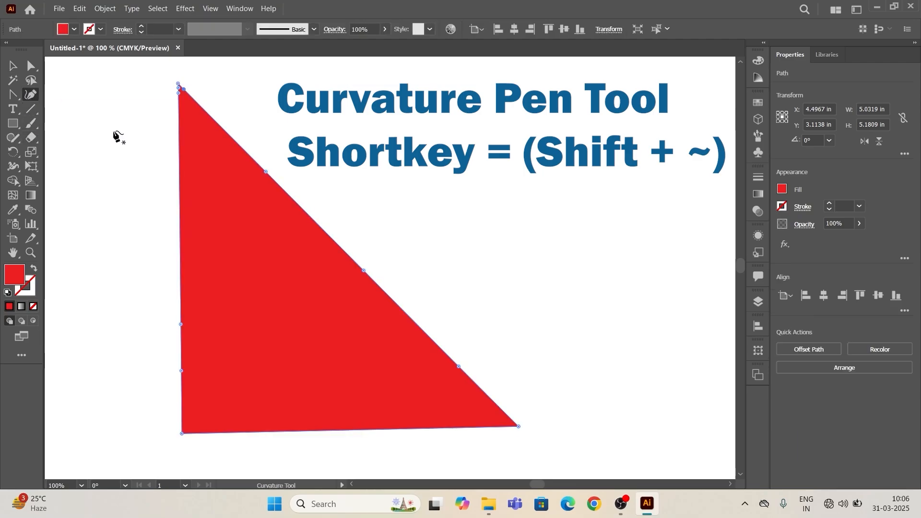
{"action": "scroll", "coordinate": [116, 126], "scroll_direction": "down", "scroll_amount": 1}
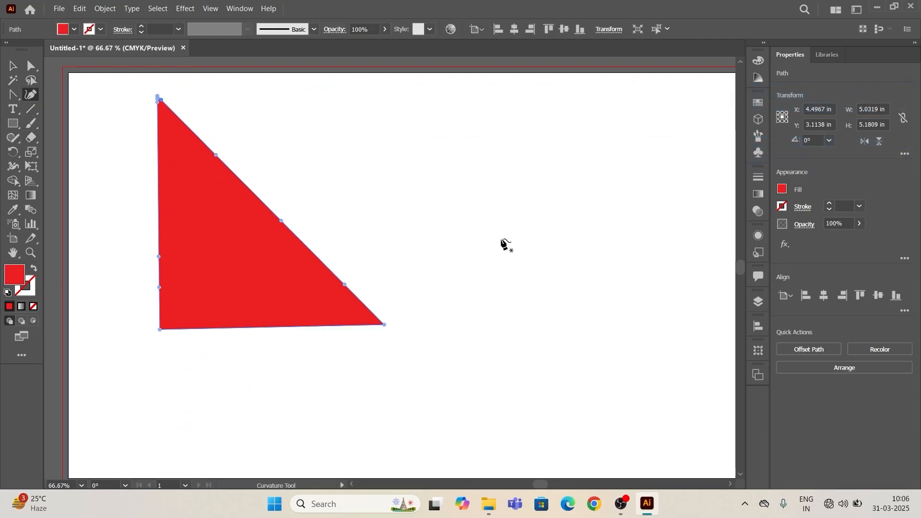
{"action": "left_click_drag", "start_coordinate": [504, 245], "coordinate": [482, 234]}
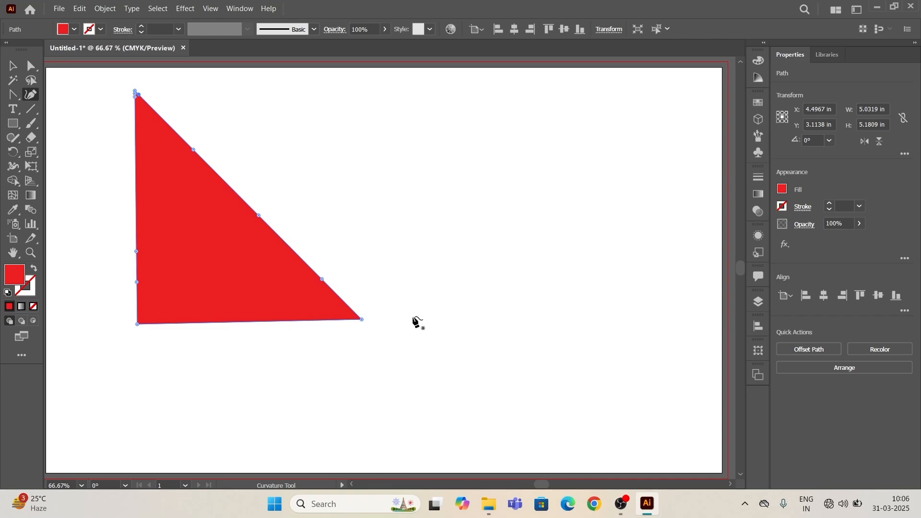
{"action": "left_click", "coordinate": [403, 316]}
{"action": "left_click", "coordinate": [483, 213]}
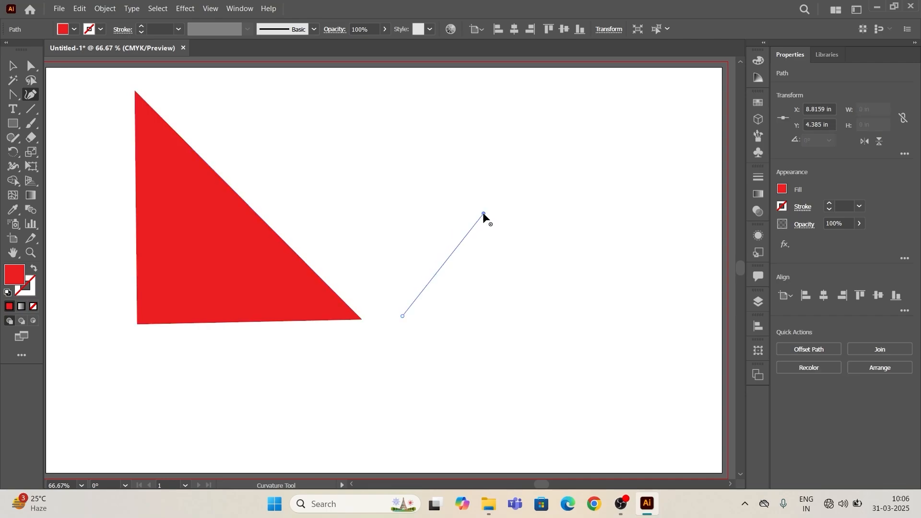
{"action": "left_click", "coordinate": [539, 261]}
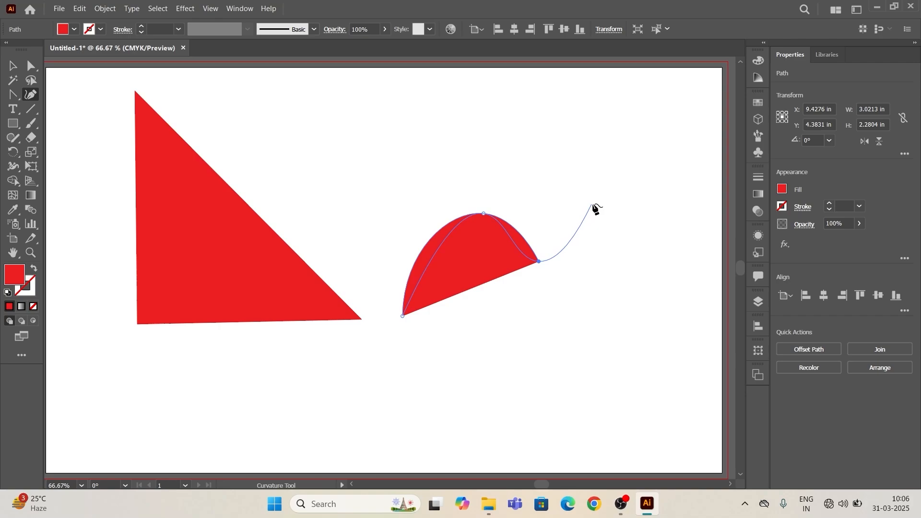
{"action": "left_click", "coordinate": [538, 259]}
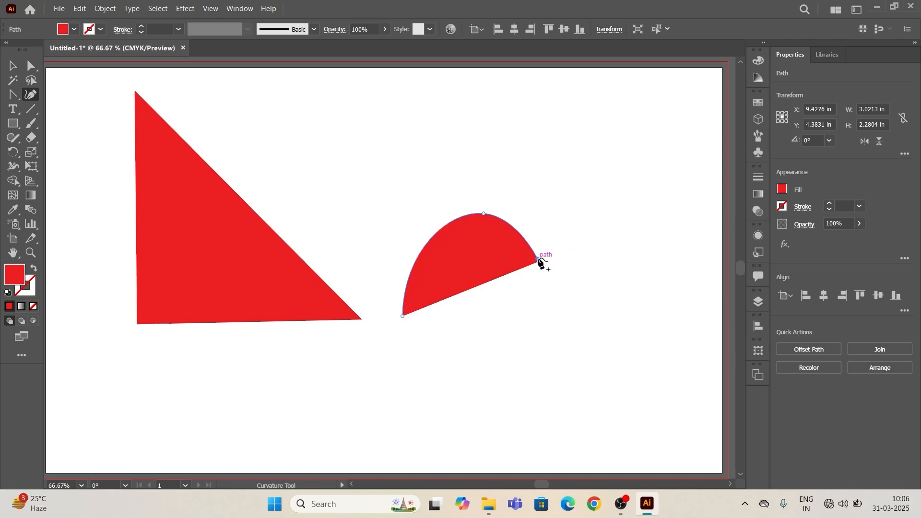
- Add the second lobe and a pointed bottom tip, closing the heart path at about 5.57 by 5.08 in
{"action": "left_click", "coordinate": [579, 196]}
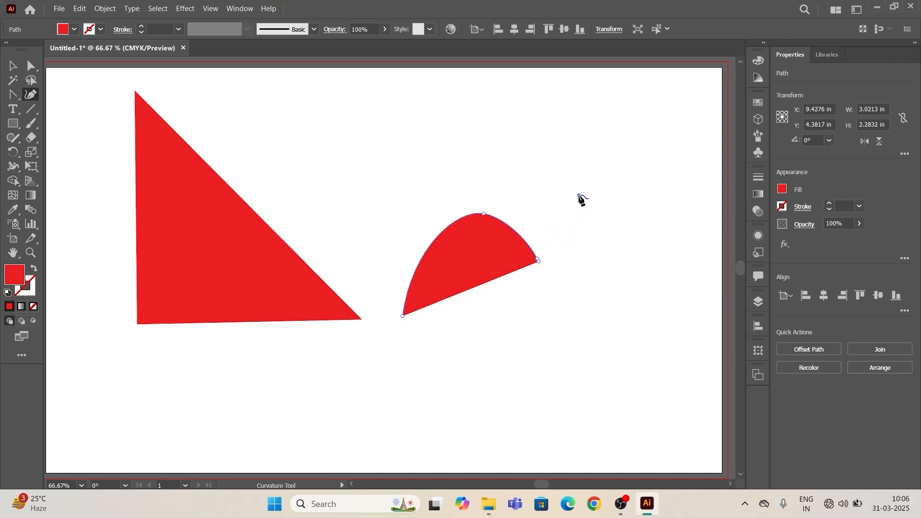
{"action": "left_click", "coordinate": [653, 291]}
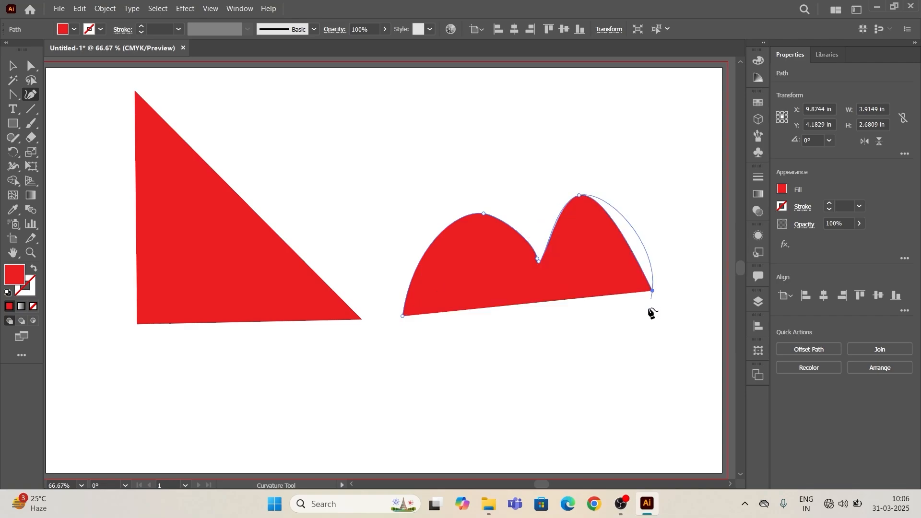
{"action": "left_click", "coordinate": [578, 424]}
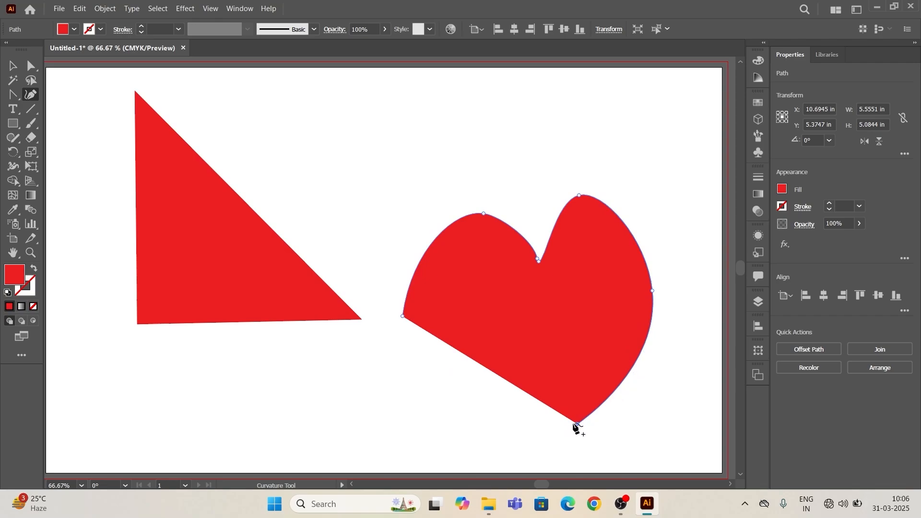
{"action": "left_click", "coordinate": [578, 424]}
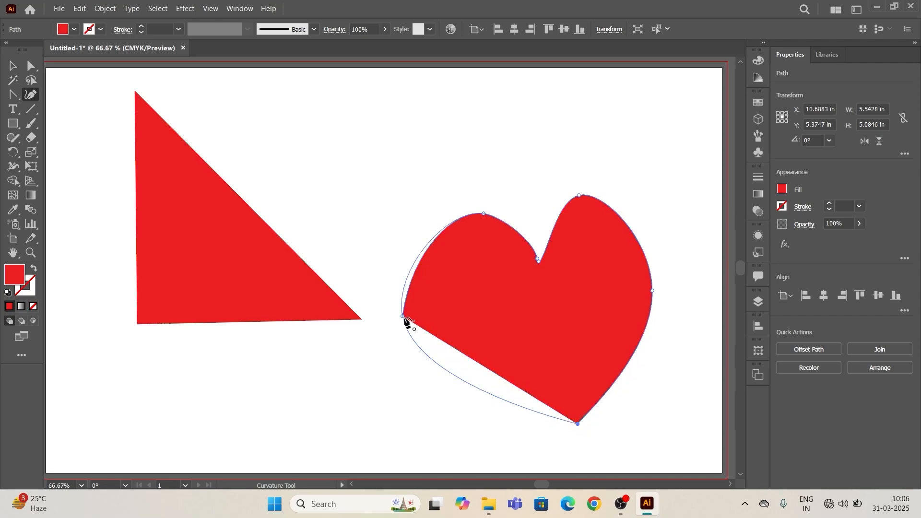
{"action": "left_click", "coordinate": [403, 317]}
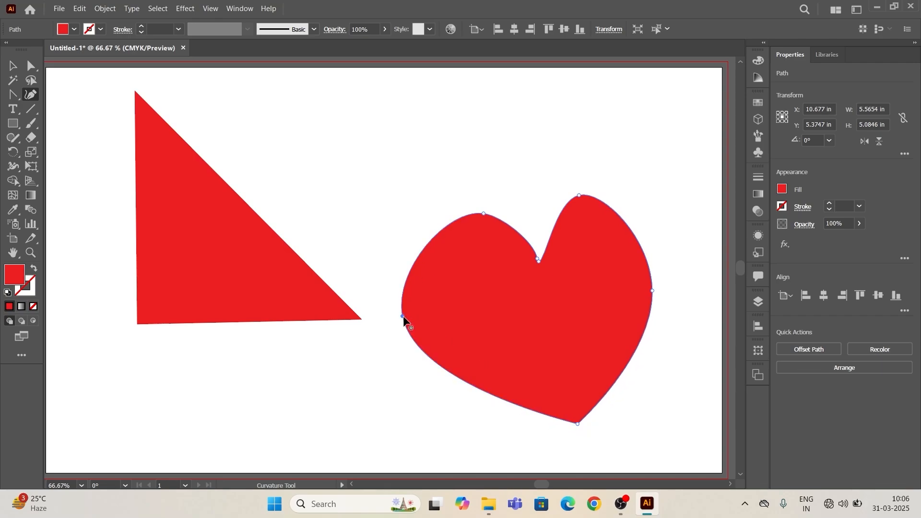
- Scale the heart down to about 5.29 by 4.83 in, move it up beside the triangle, and deselect it
{"action": "left_click", "coordinate": [10, 79]}
{"action": "left_click", "coordinate": [449, 187]}
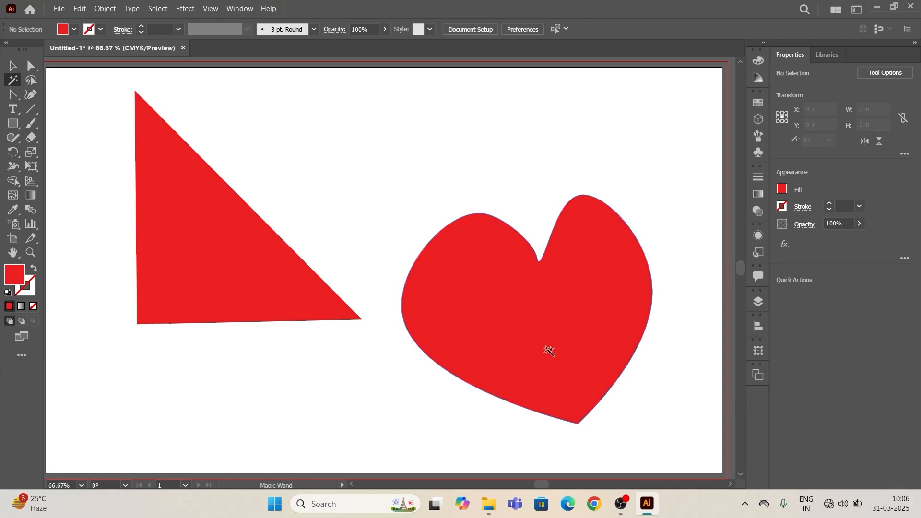
{"action": "left_click", "coordinate": [13, 66]}
{"action": "left_click_drag", "start_coordinate": [417, 202], "coordinate": [656, 407]}
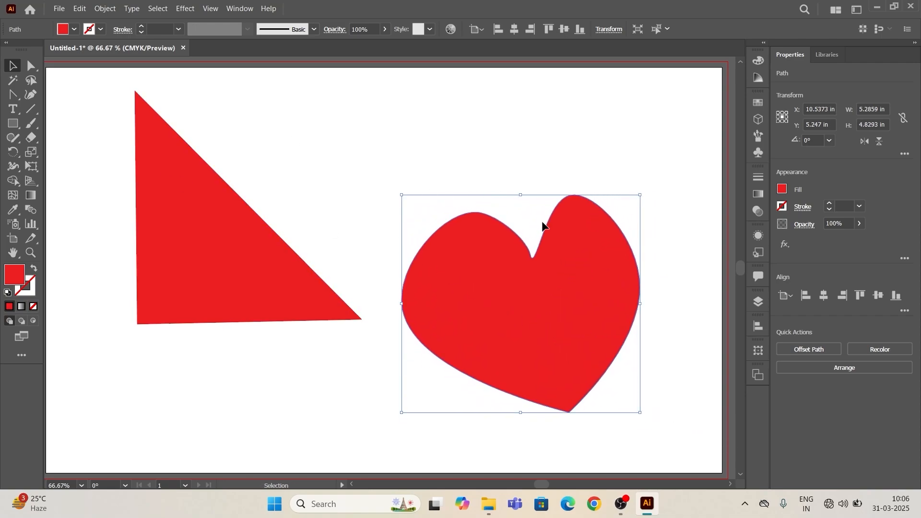
{"action": "left_click_drag", "start_coordinate": [545, 226], "coordinate": [541, 171]}
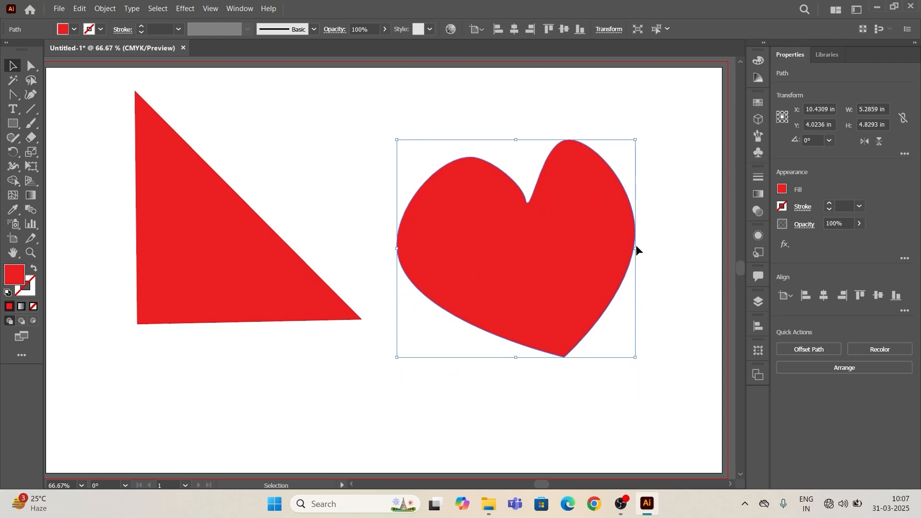
{"action": "left_click", "coordinate": [357, 164]}
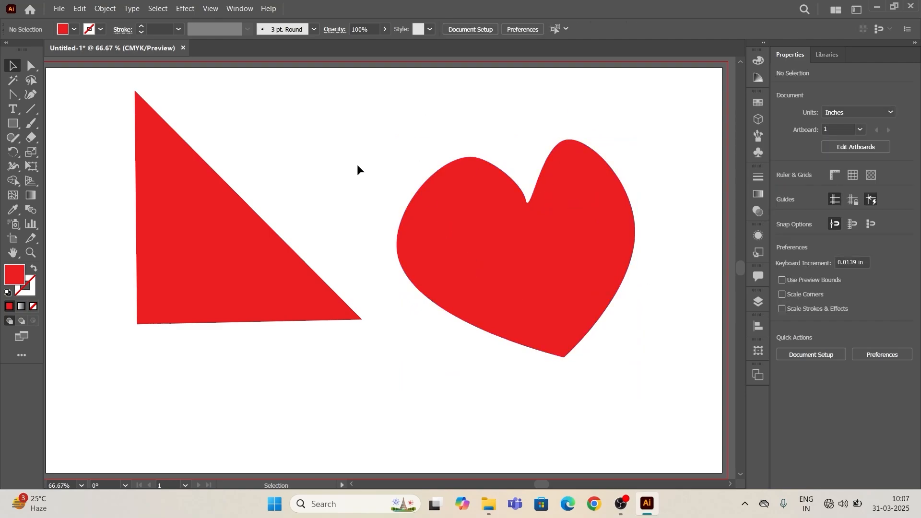
- Bring up the list of tools in the Pen tool group
{"action": "left_click", "coordinate": [10, 93]}
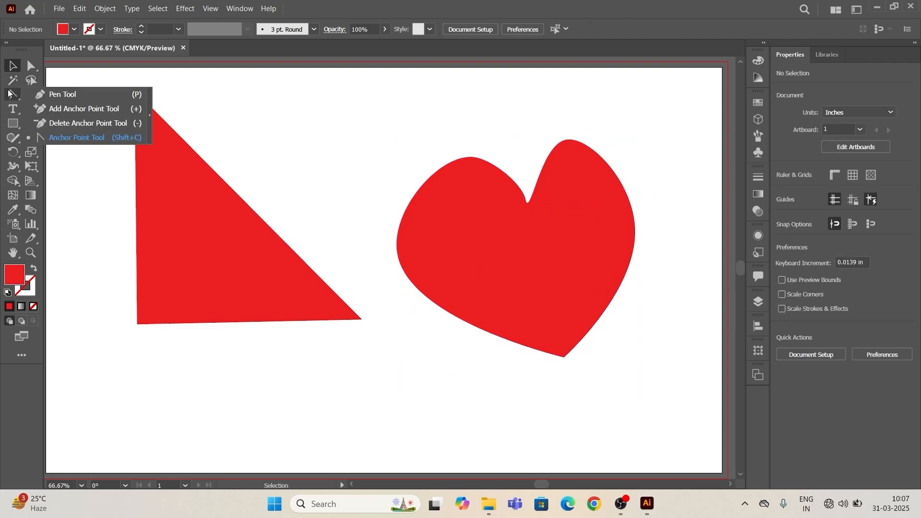